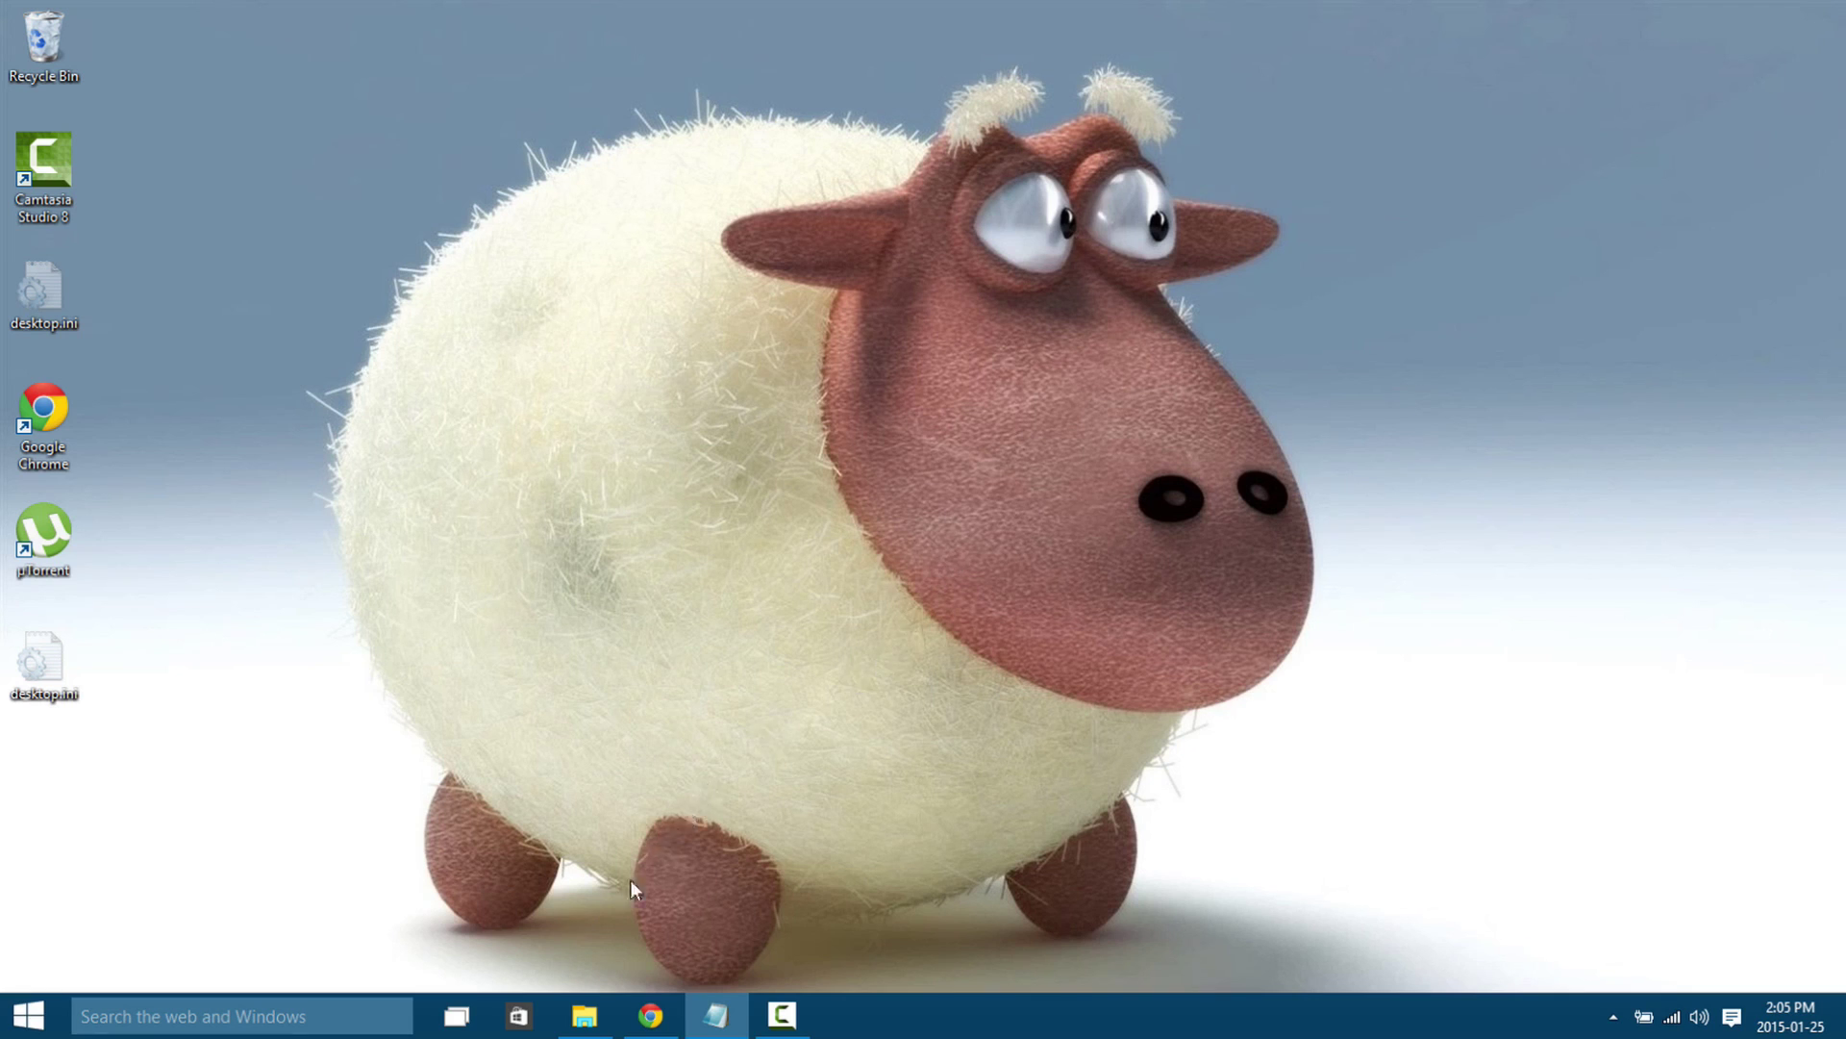
# Open File Explorer on Local Disk (C:), where the Windows.old folder is listed
pyautogui.moveTo(585, 1011)
pyautogui.click(549, 925)
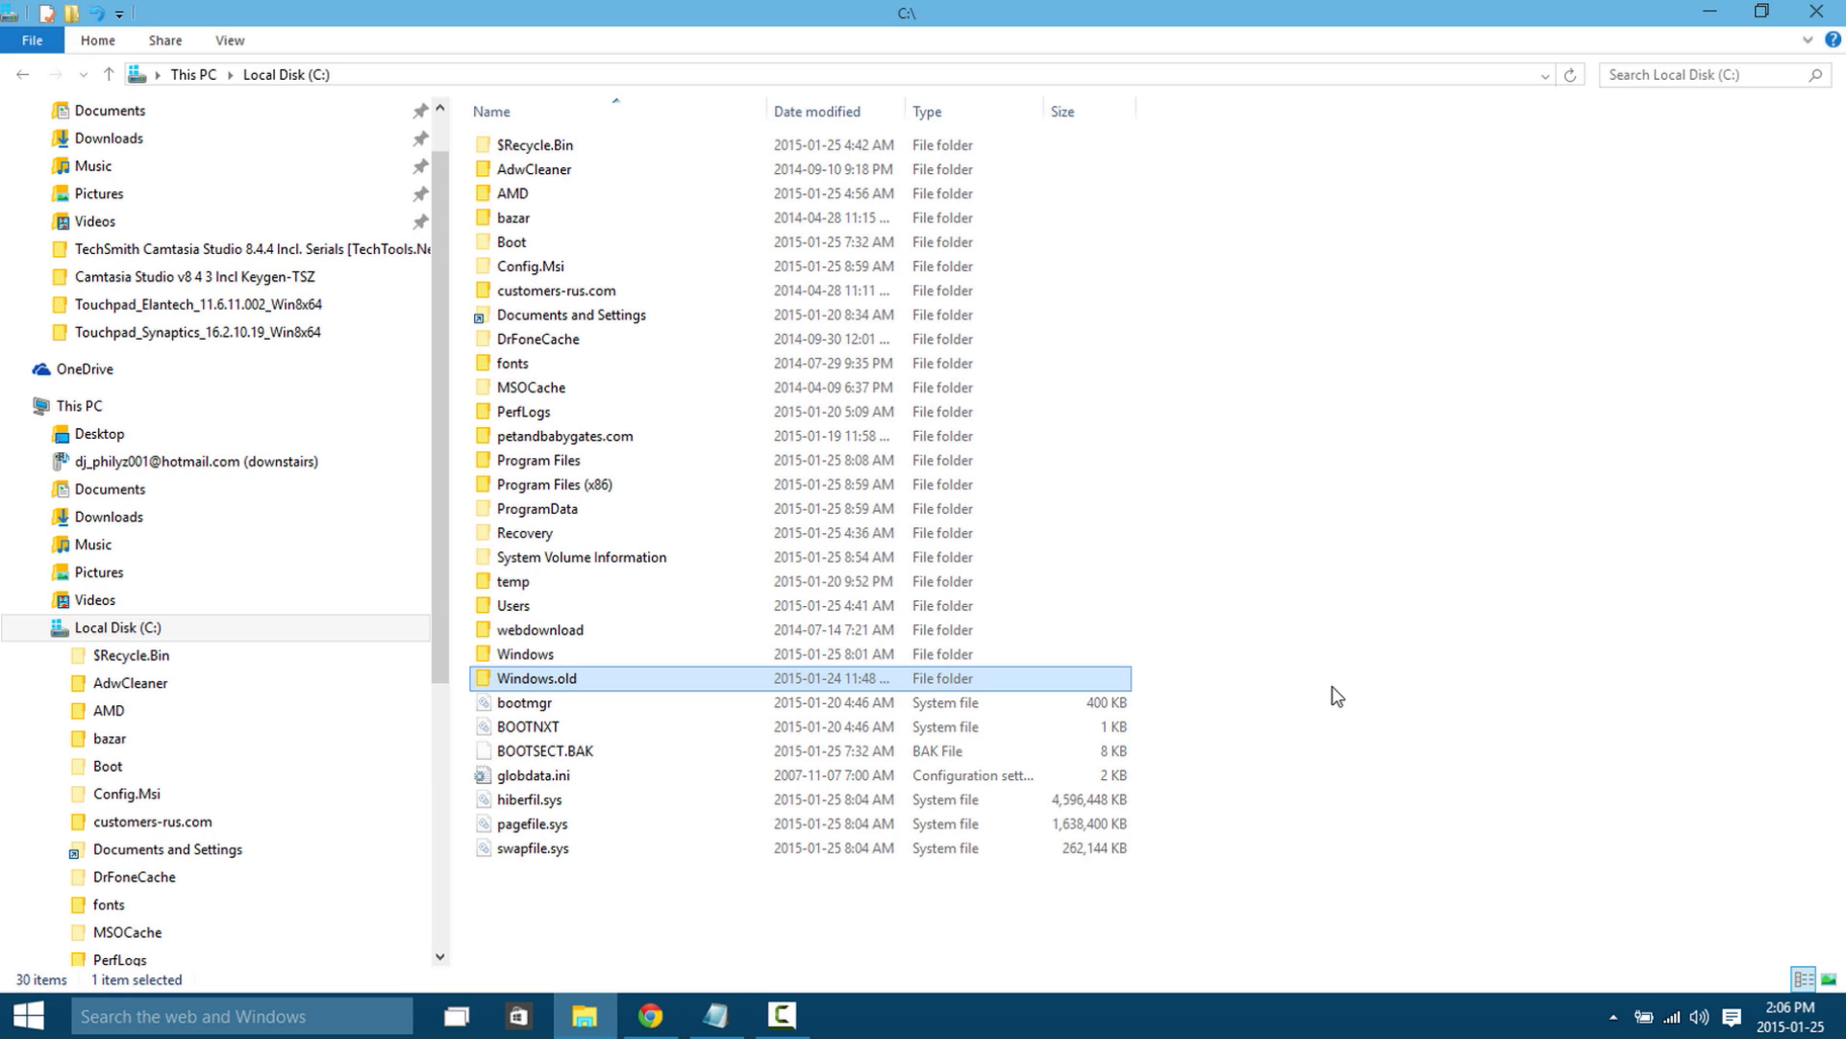
pyautogui.click(1331, 685)
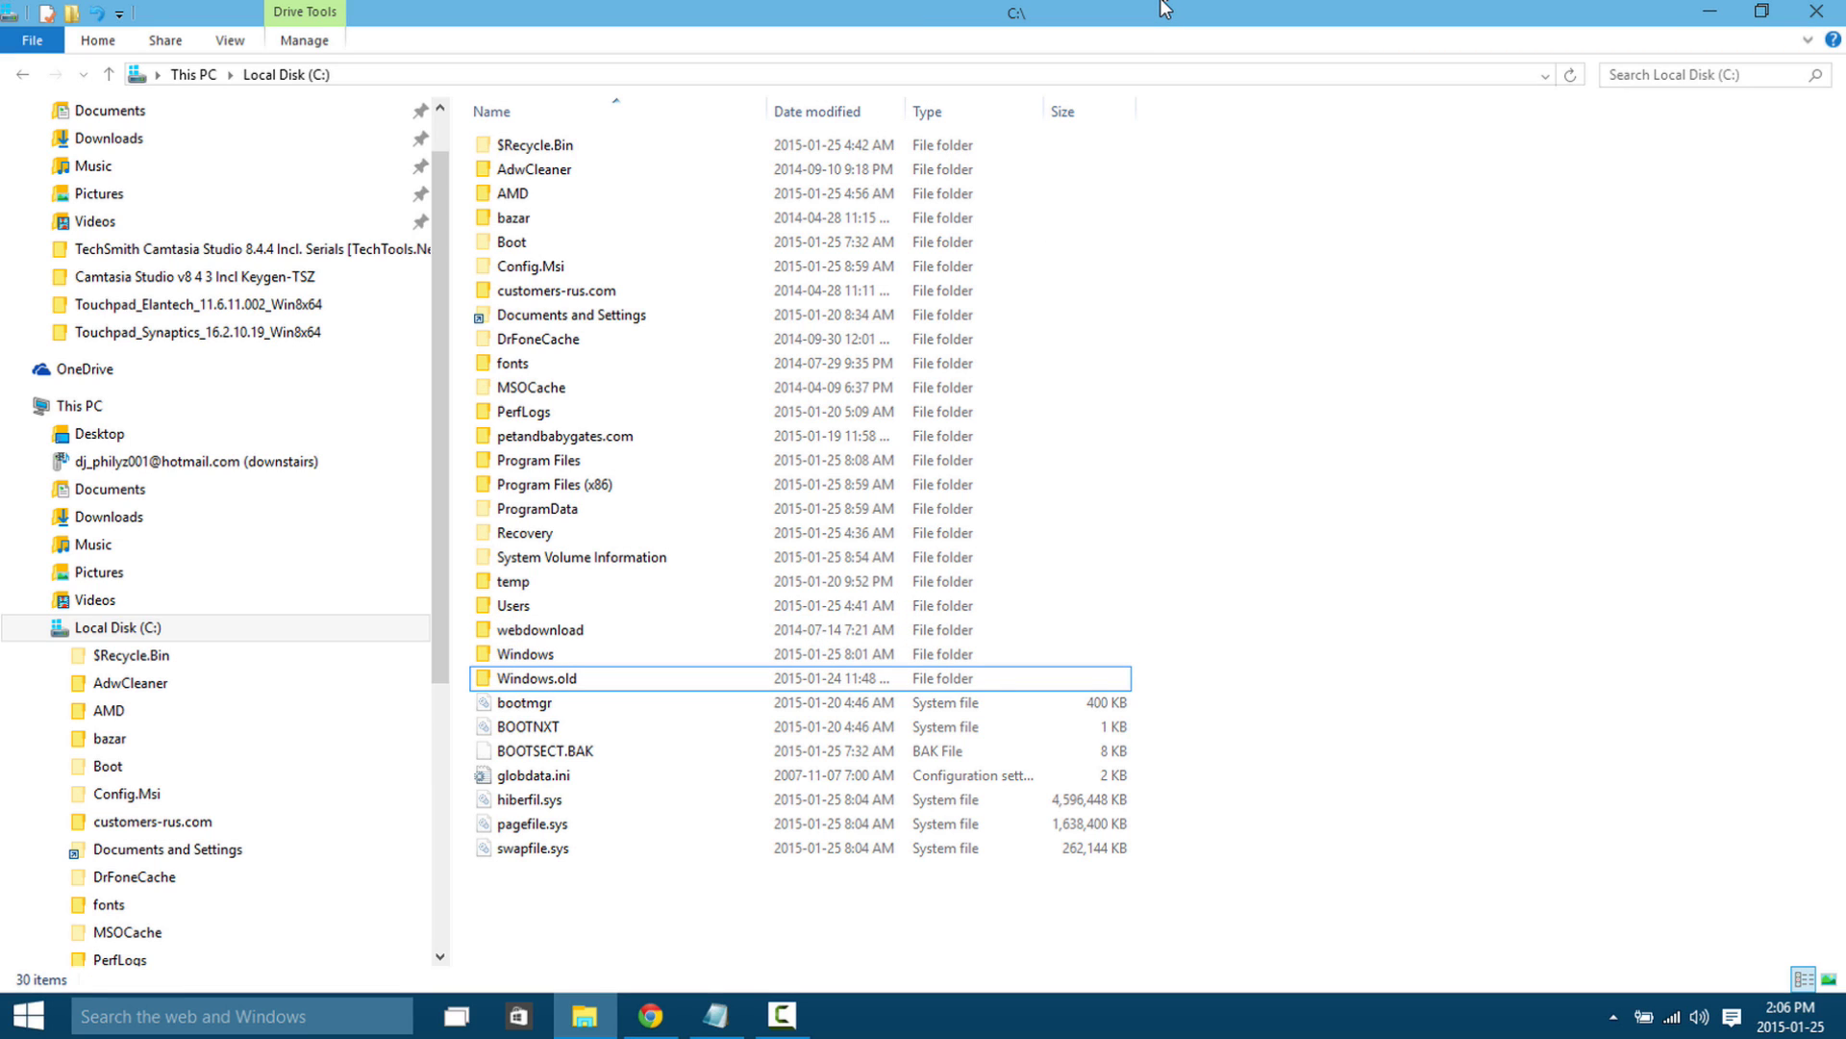
pyautogui.moveTo(1161, 20); pyautogui.dragTo(850, 8)
pyautogui.click(577, 679)
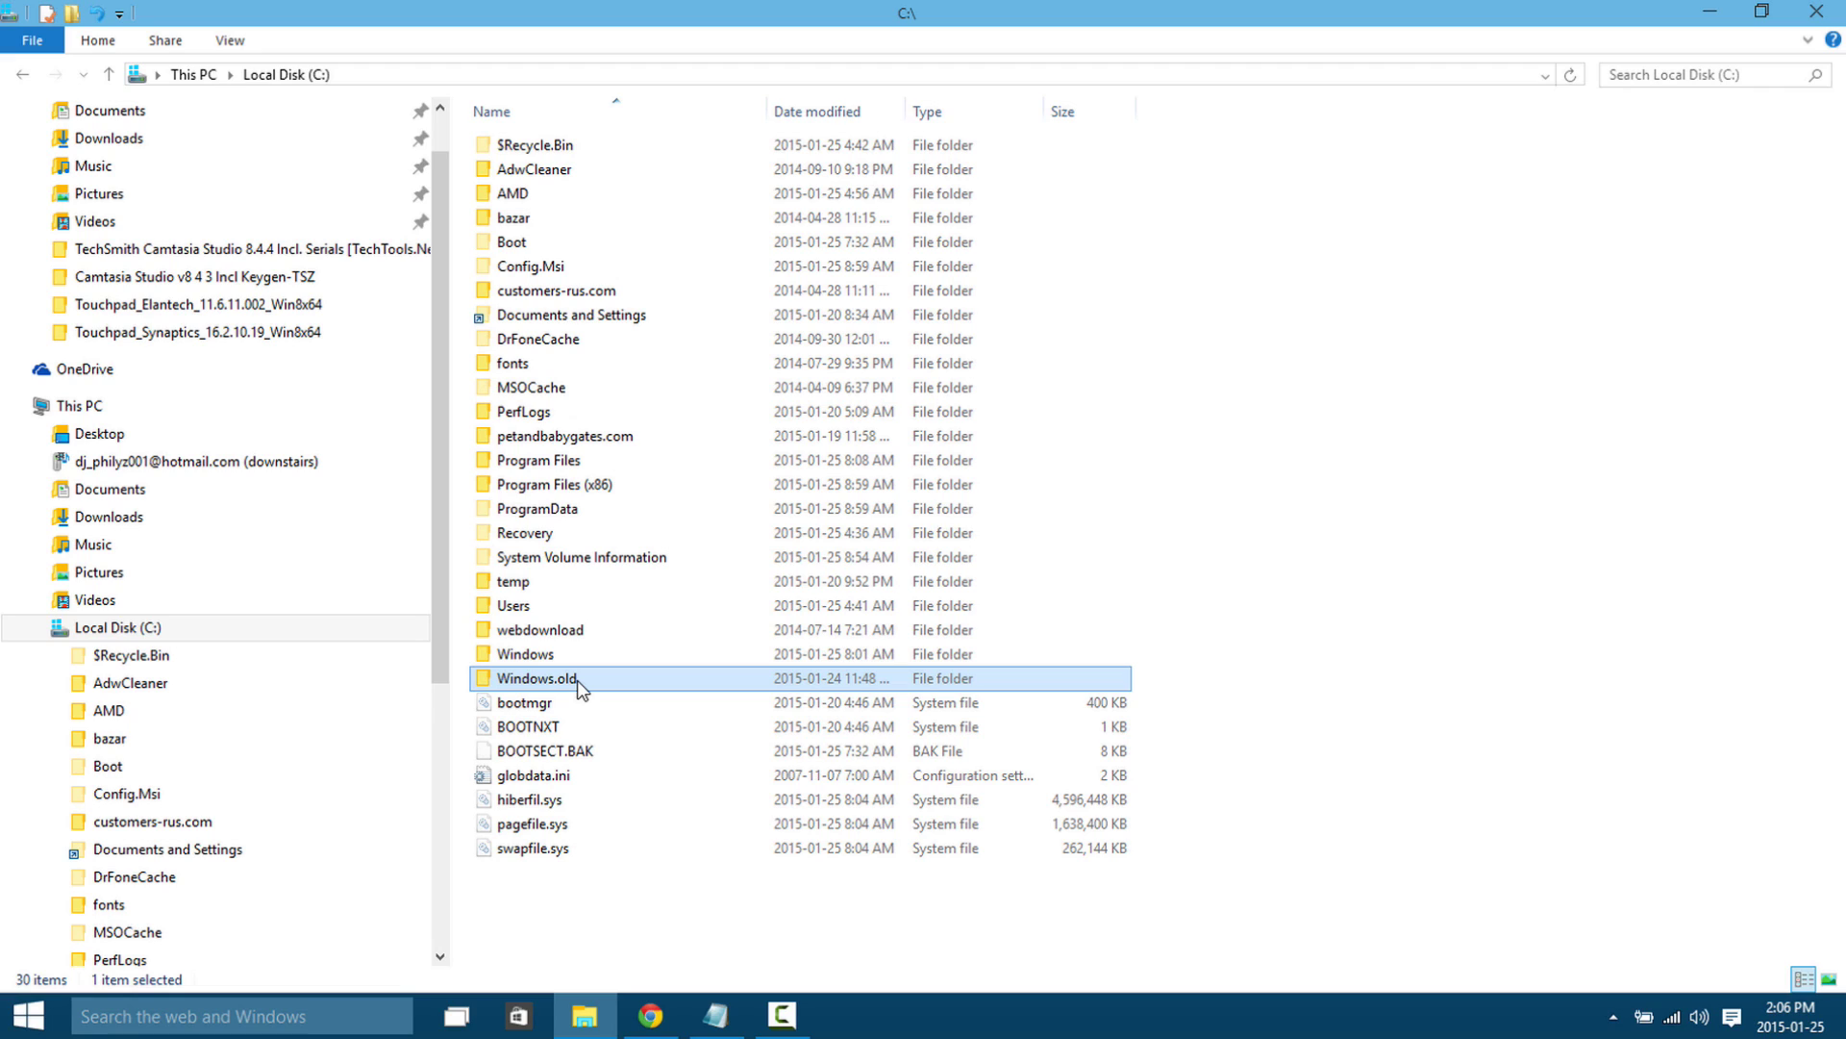
pyautogui.doubleClick(577, 679)
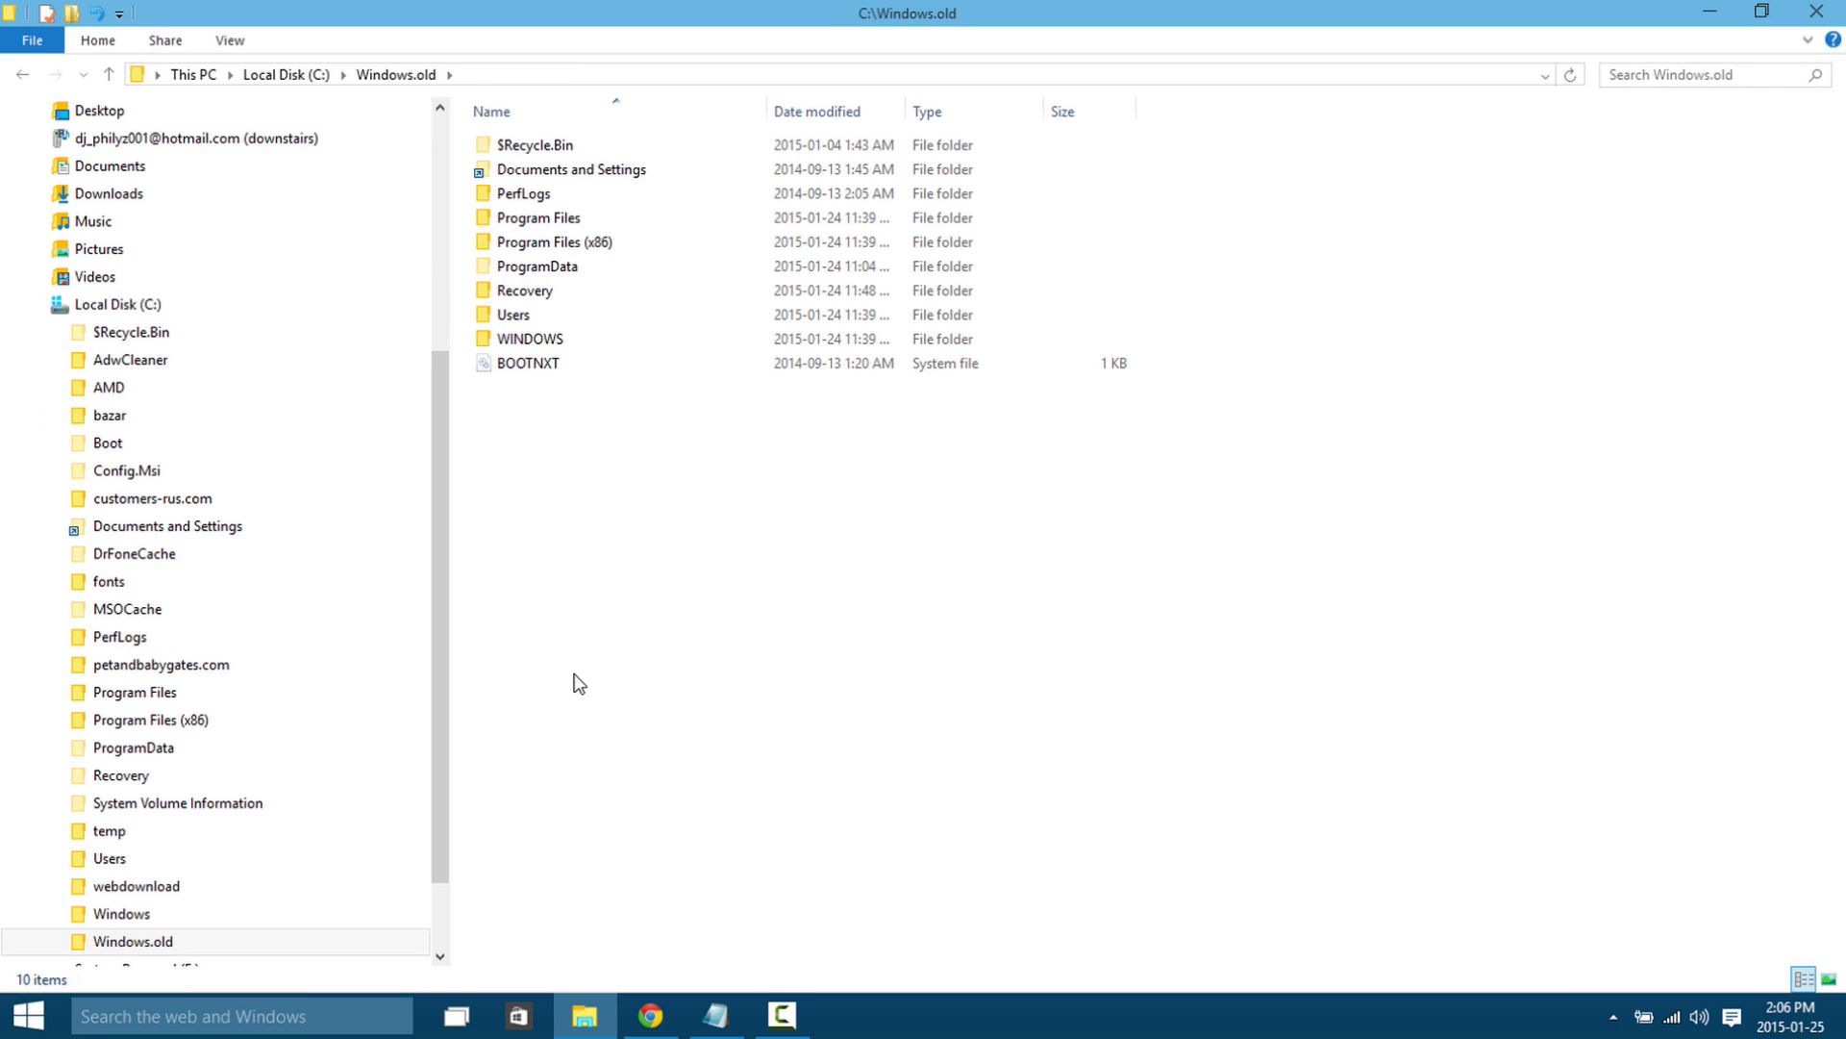
pyautogui.doubleClick(515, 317)
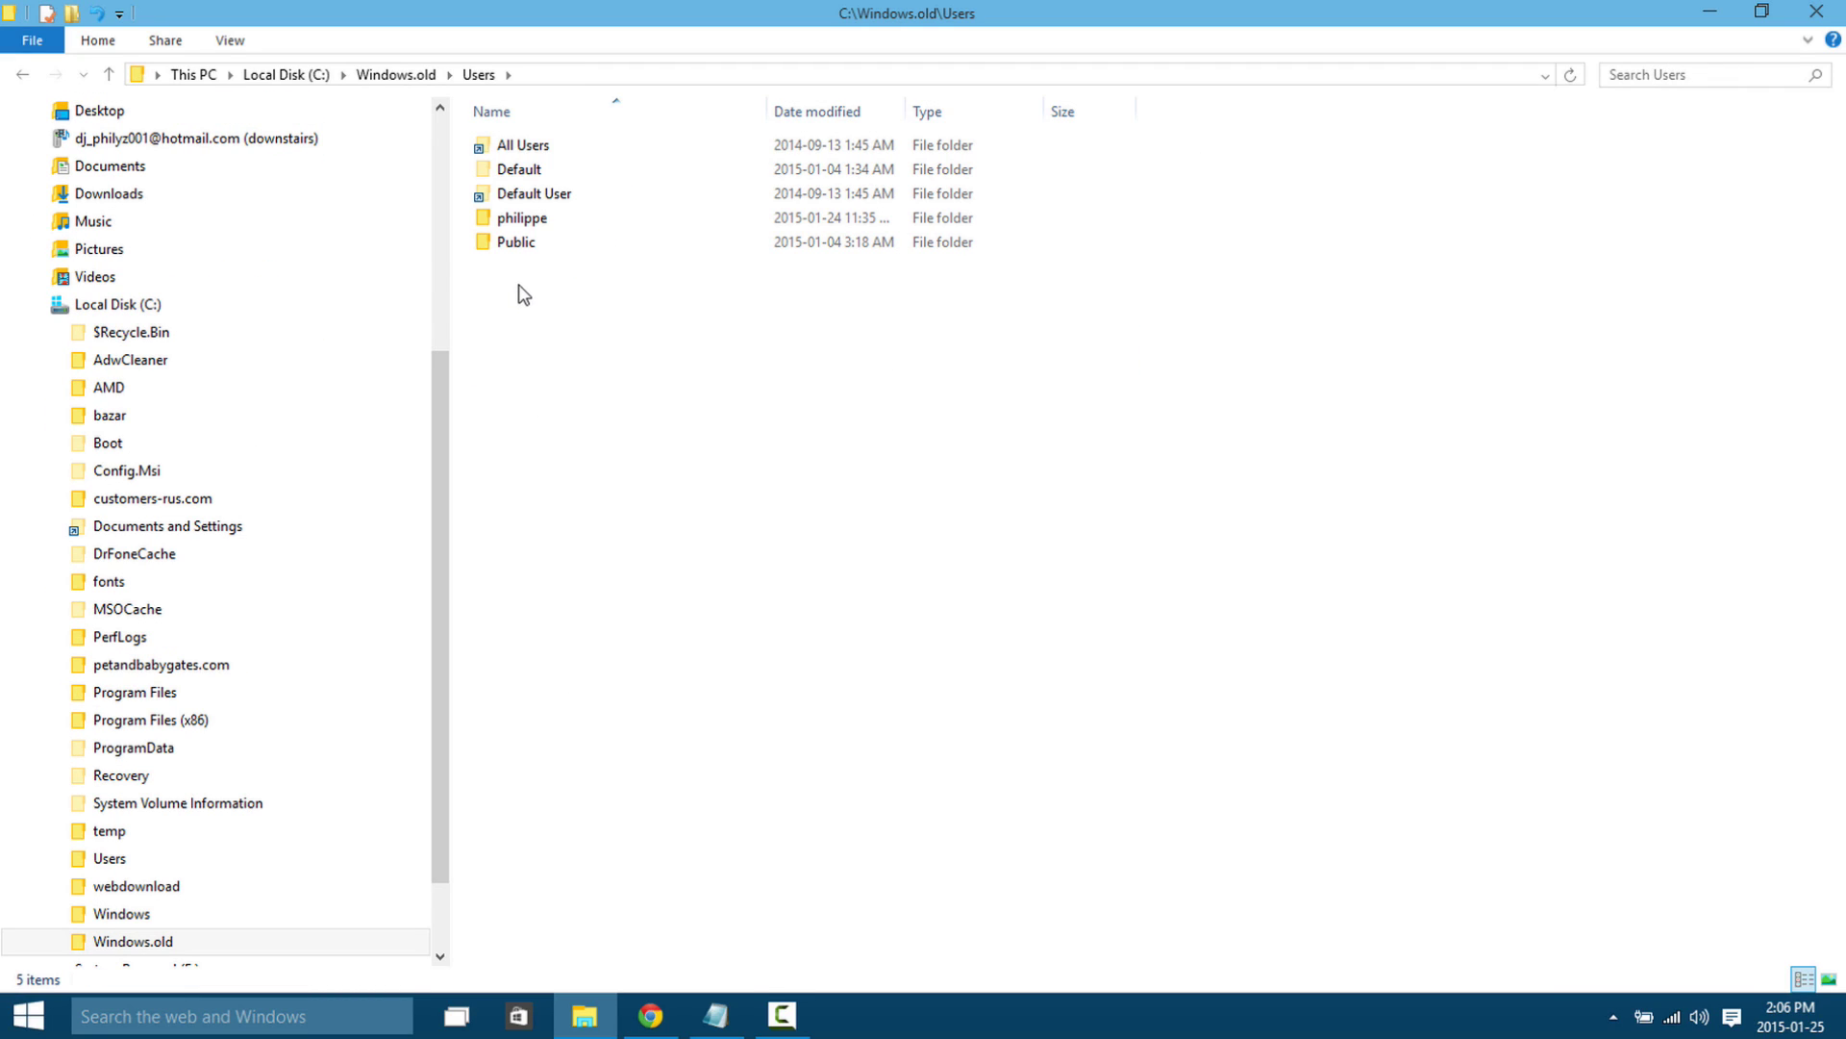
pyautogui.doubleClick(516, 218)
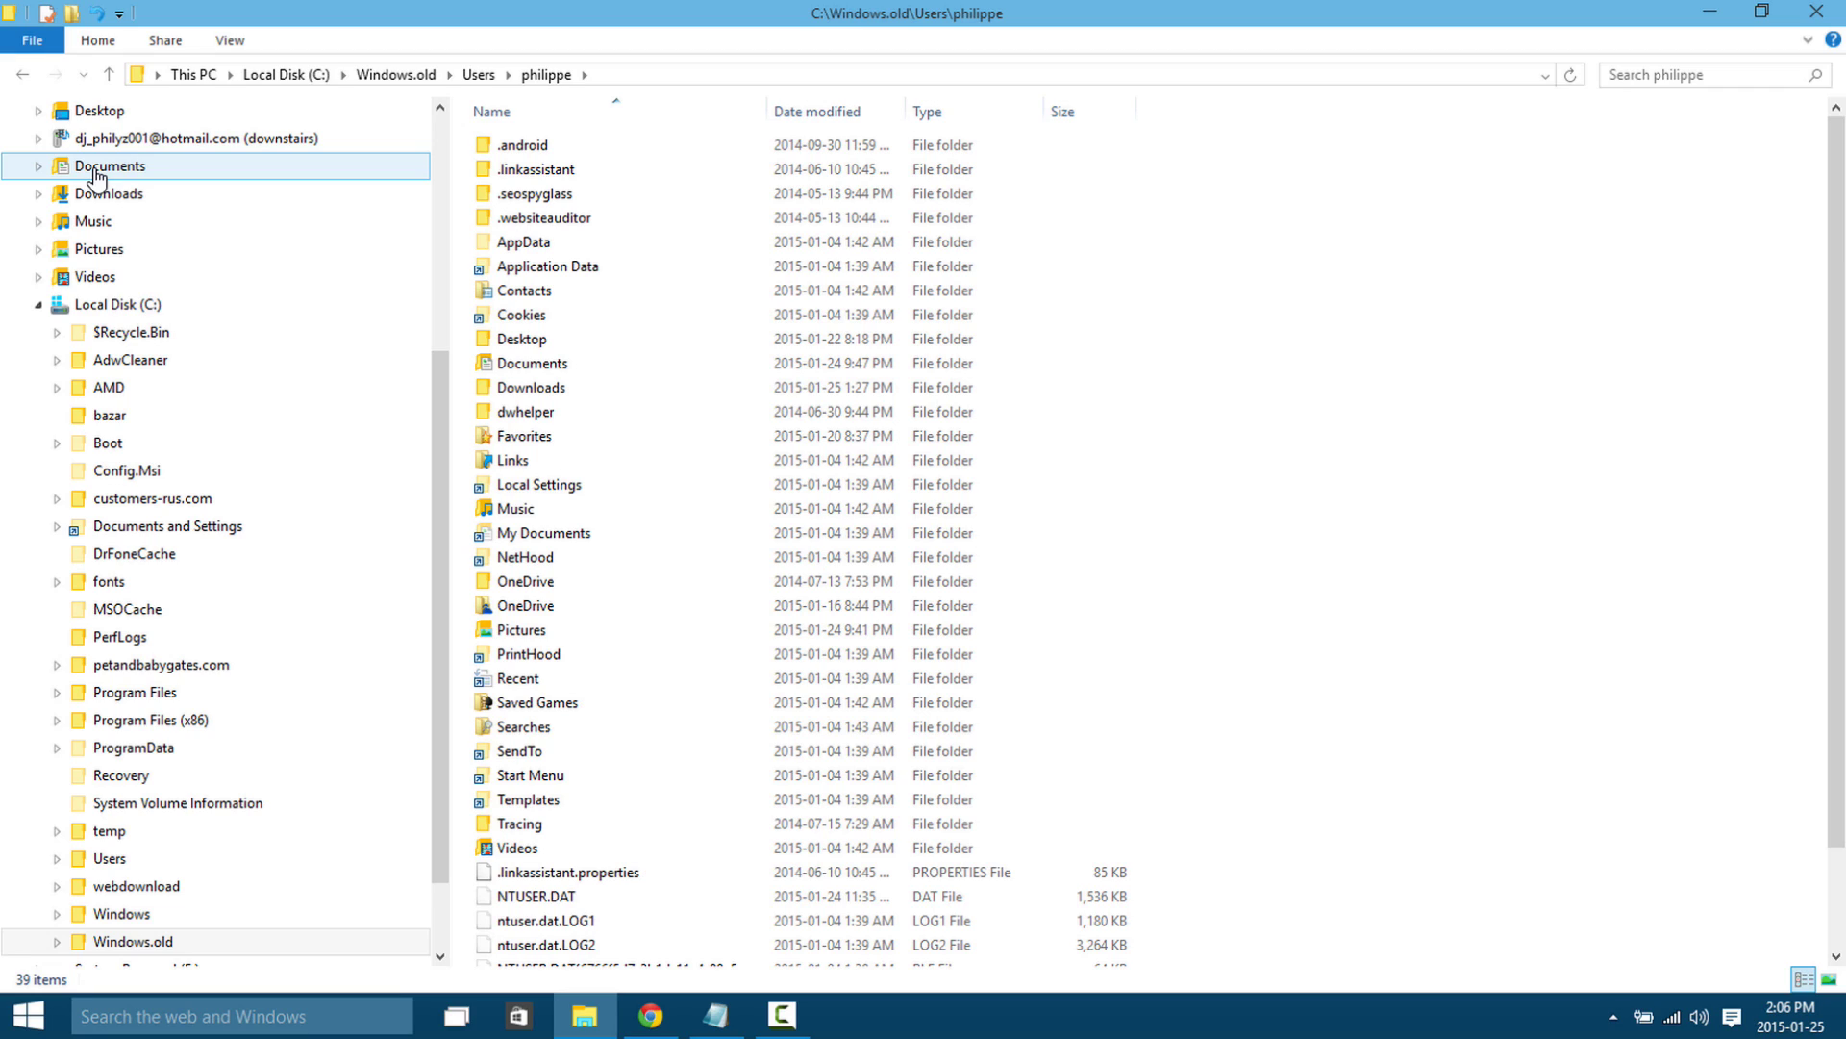
pyautogui.click(40, 306)
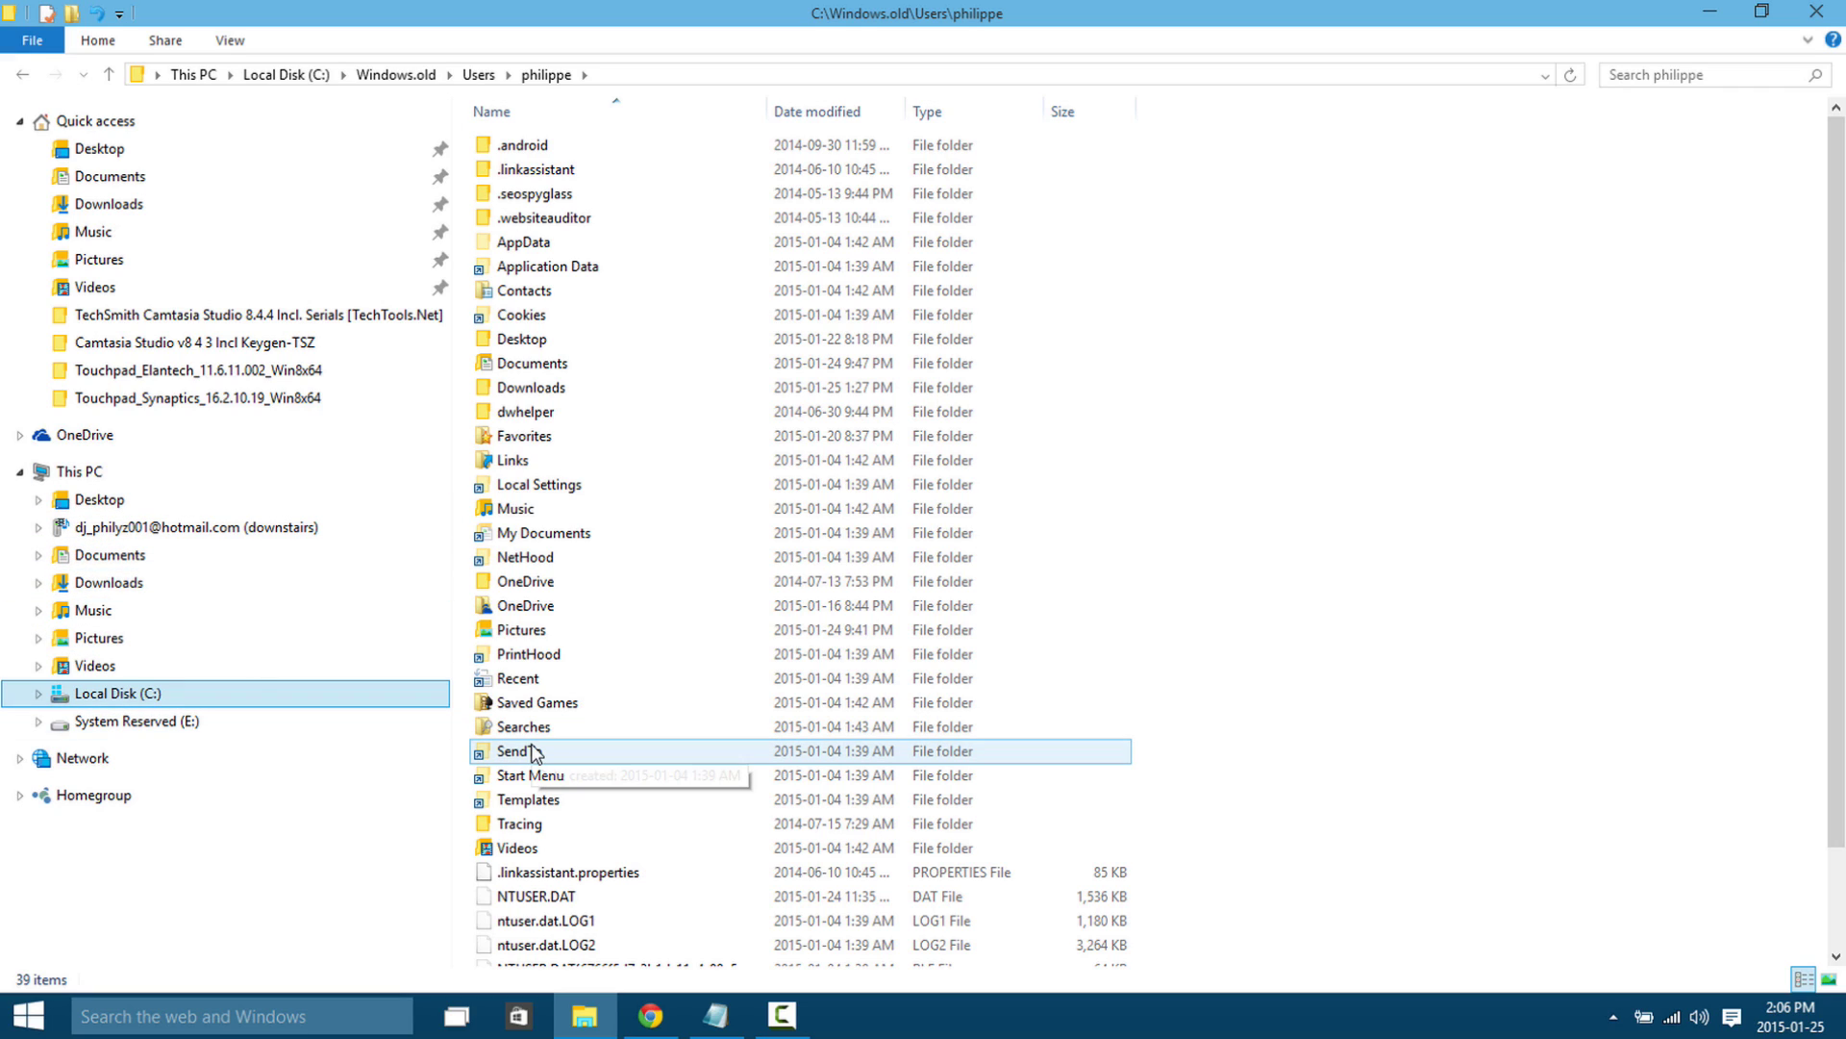
pyautogui.click(363, 695)
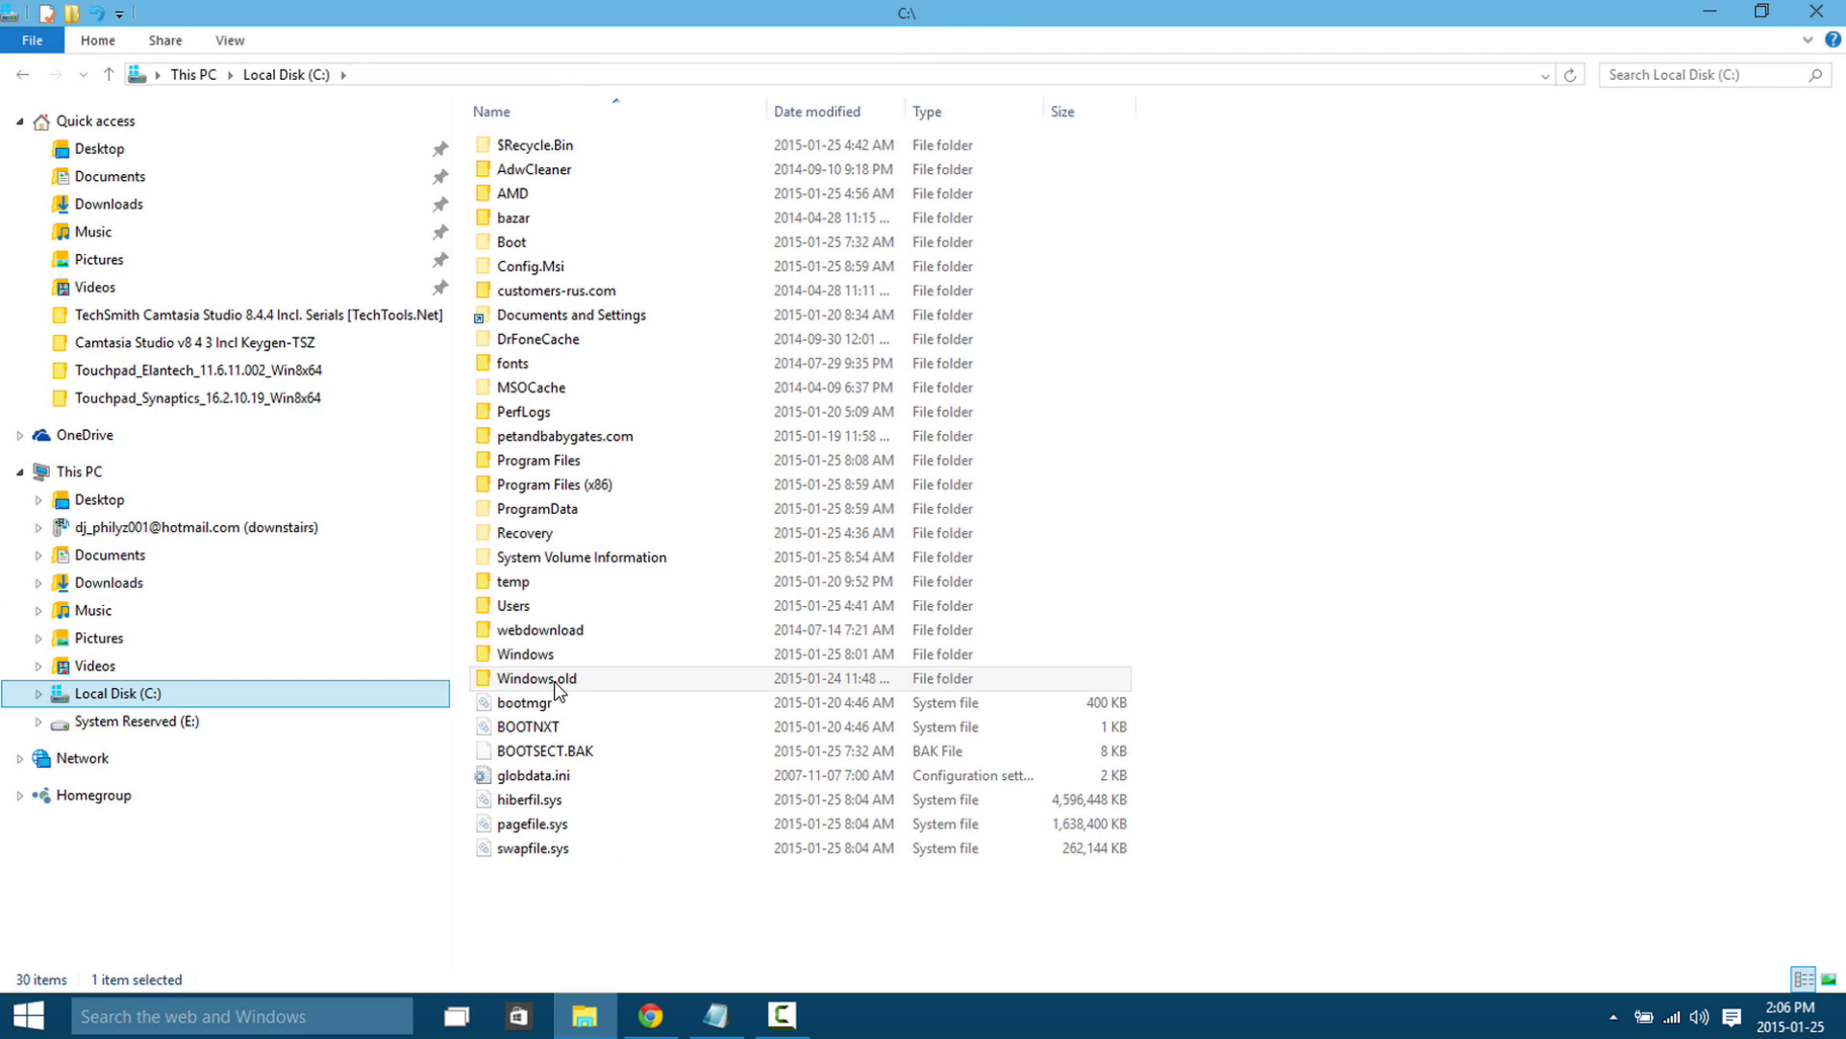
# Select the Windows.old folder and bring up the Run dialog by searching 'run' from Start
pyautogui.click(554, 681)
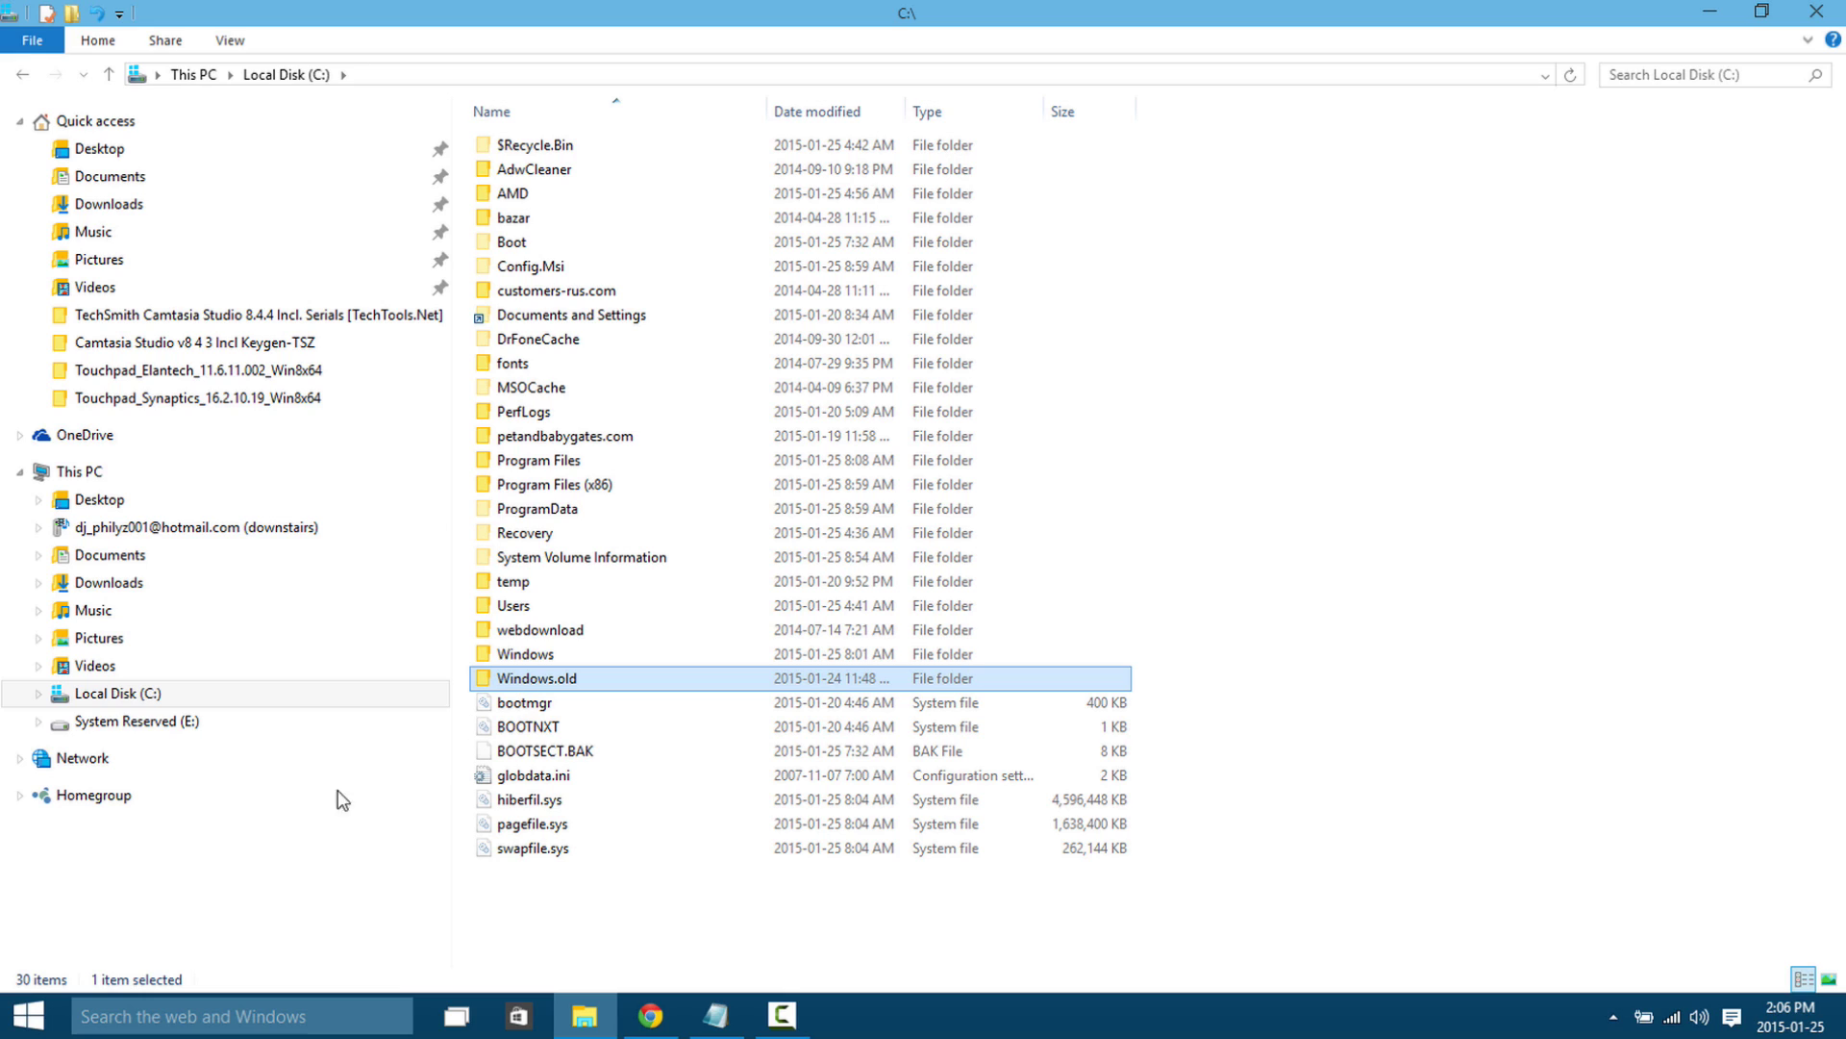
pyautogui.click(29, 1022)
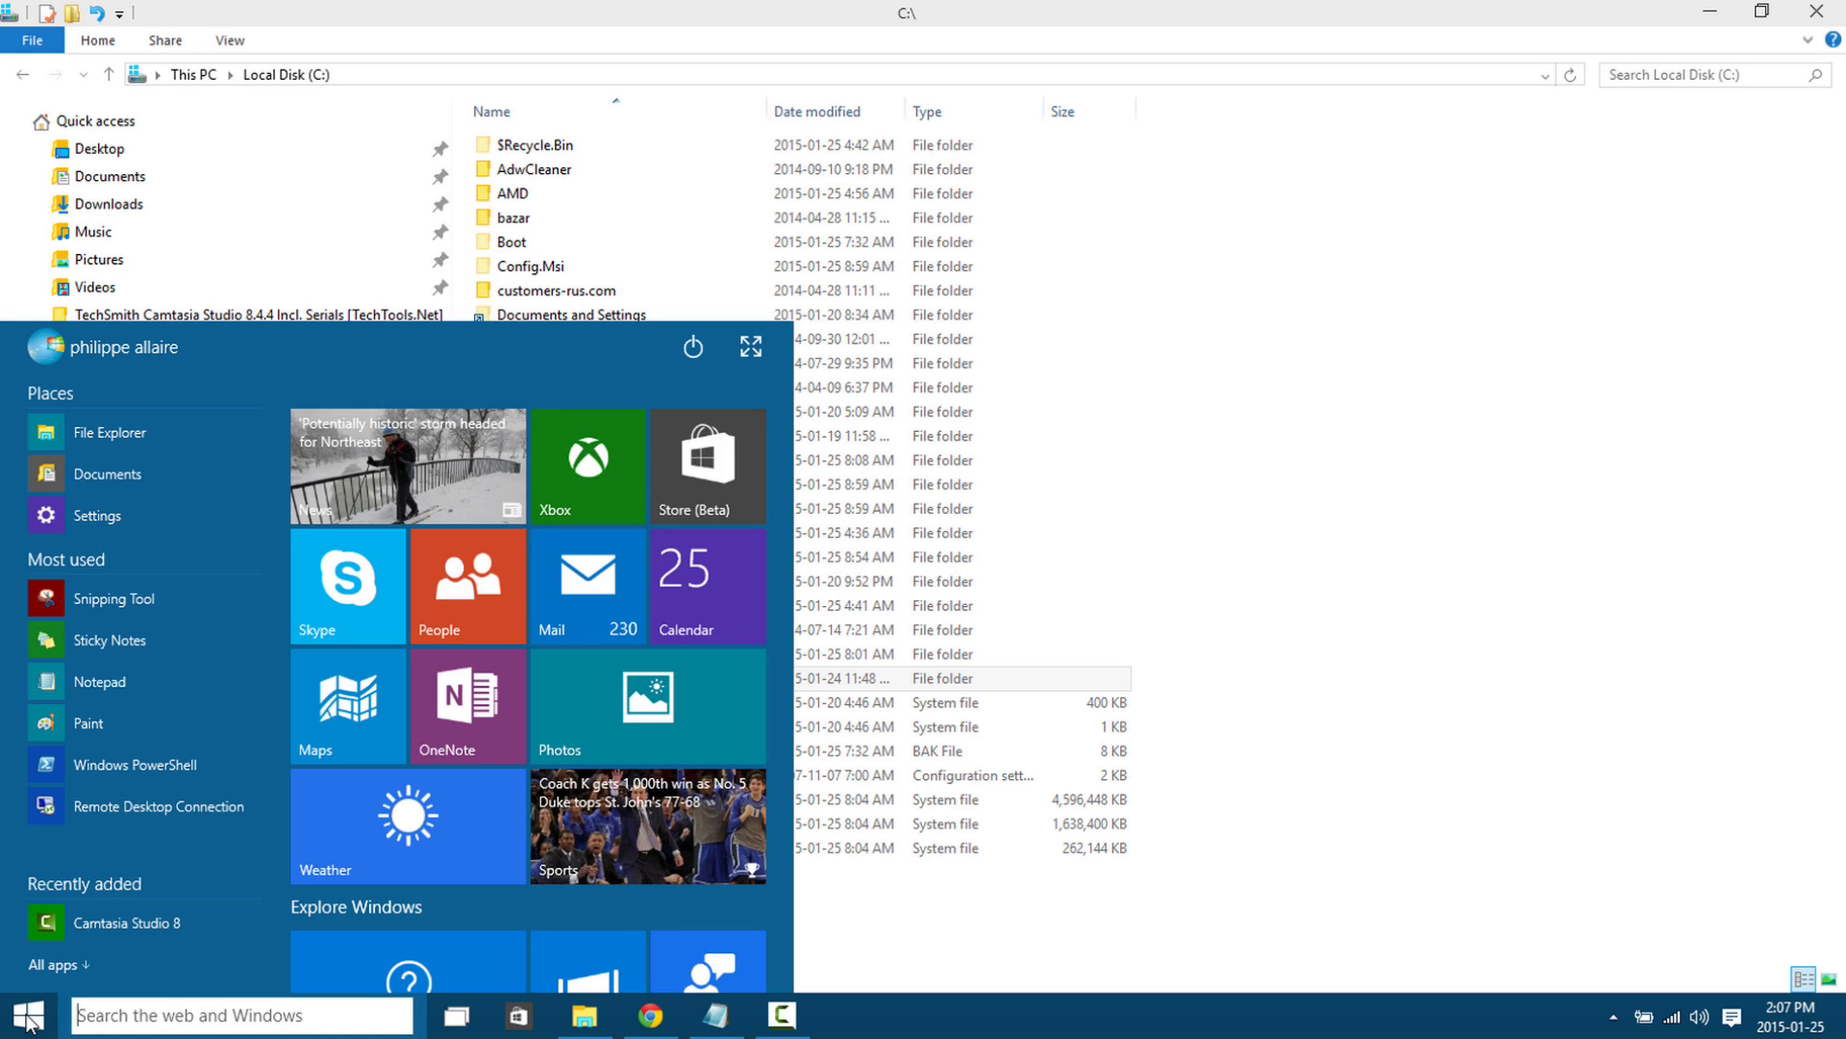
pyautogui.write('run')
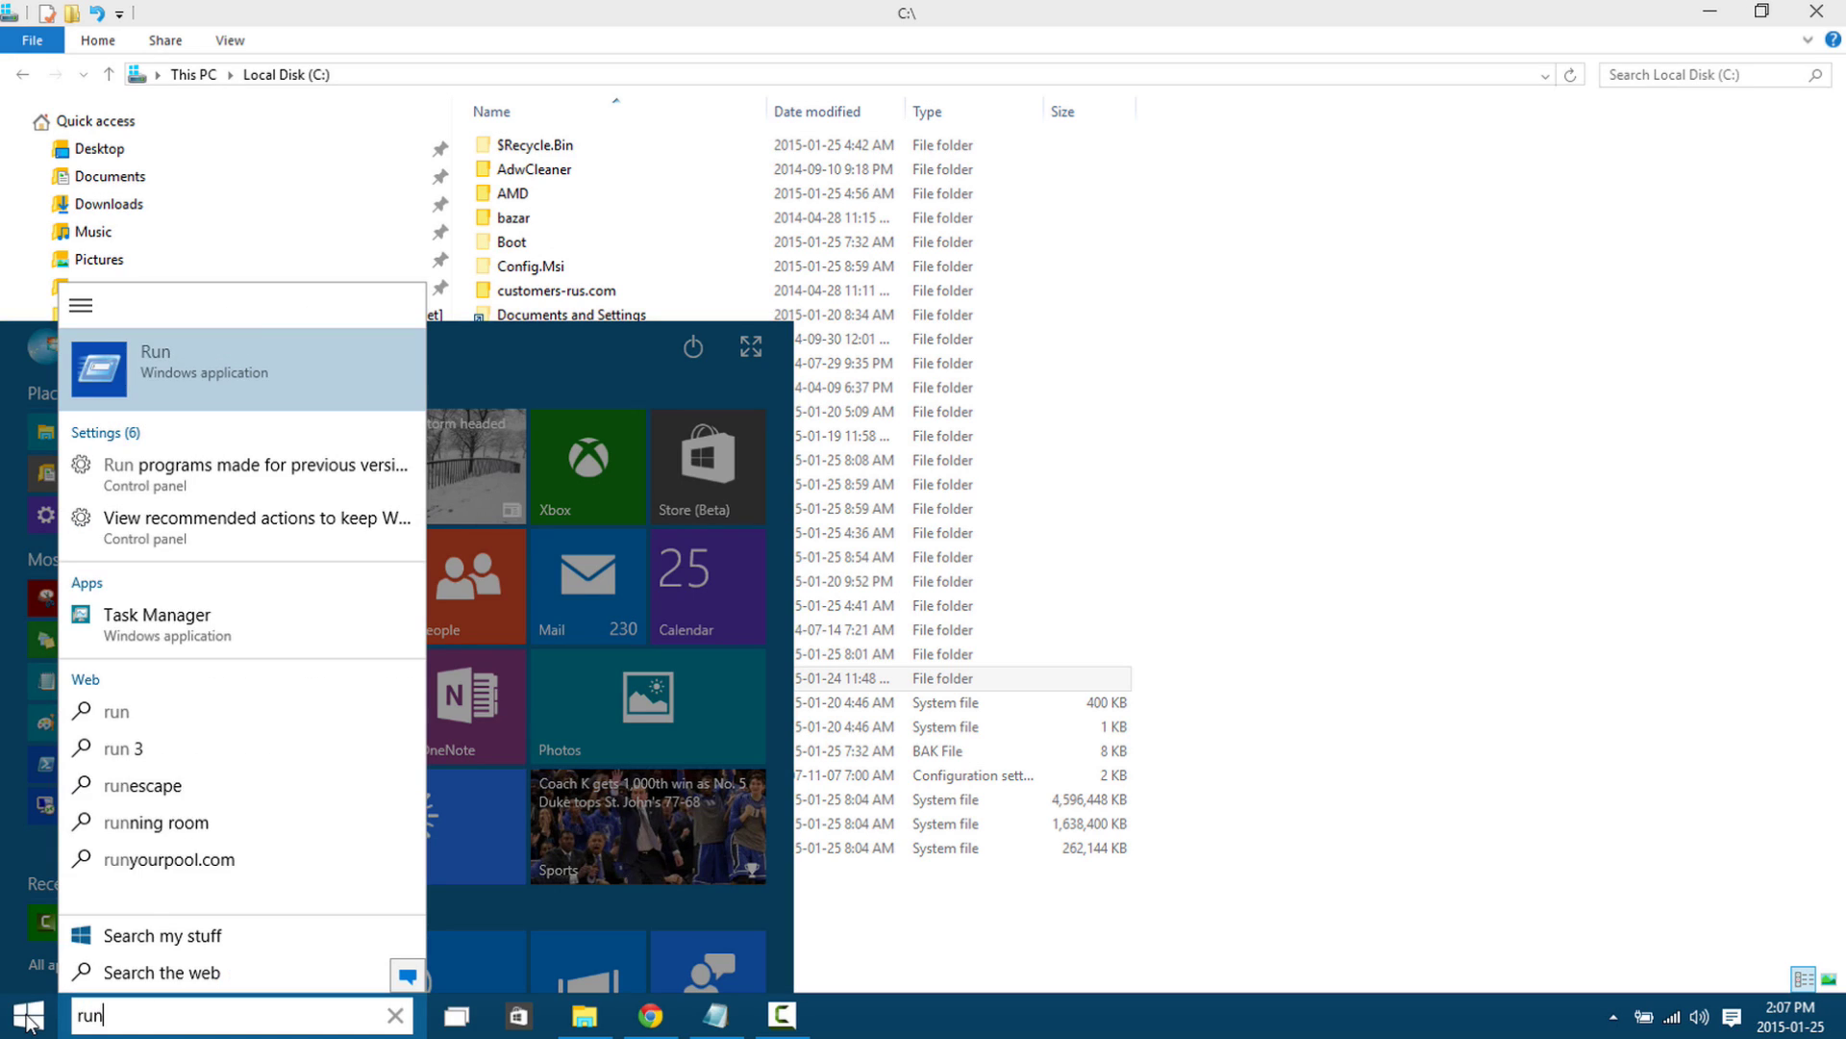
pyautogui.press('Return')
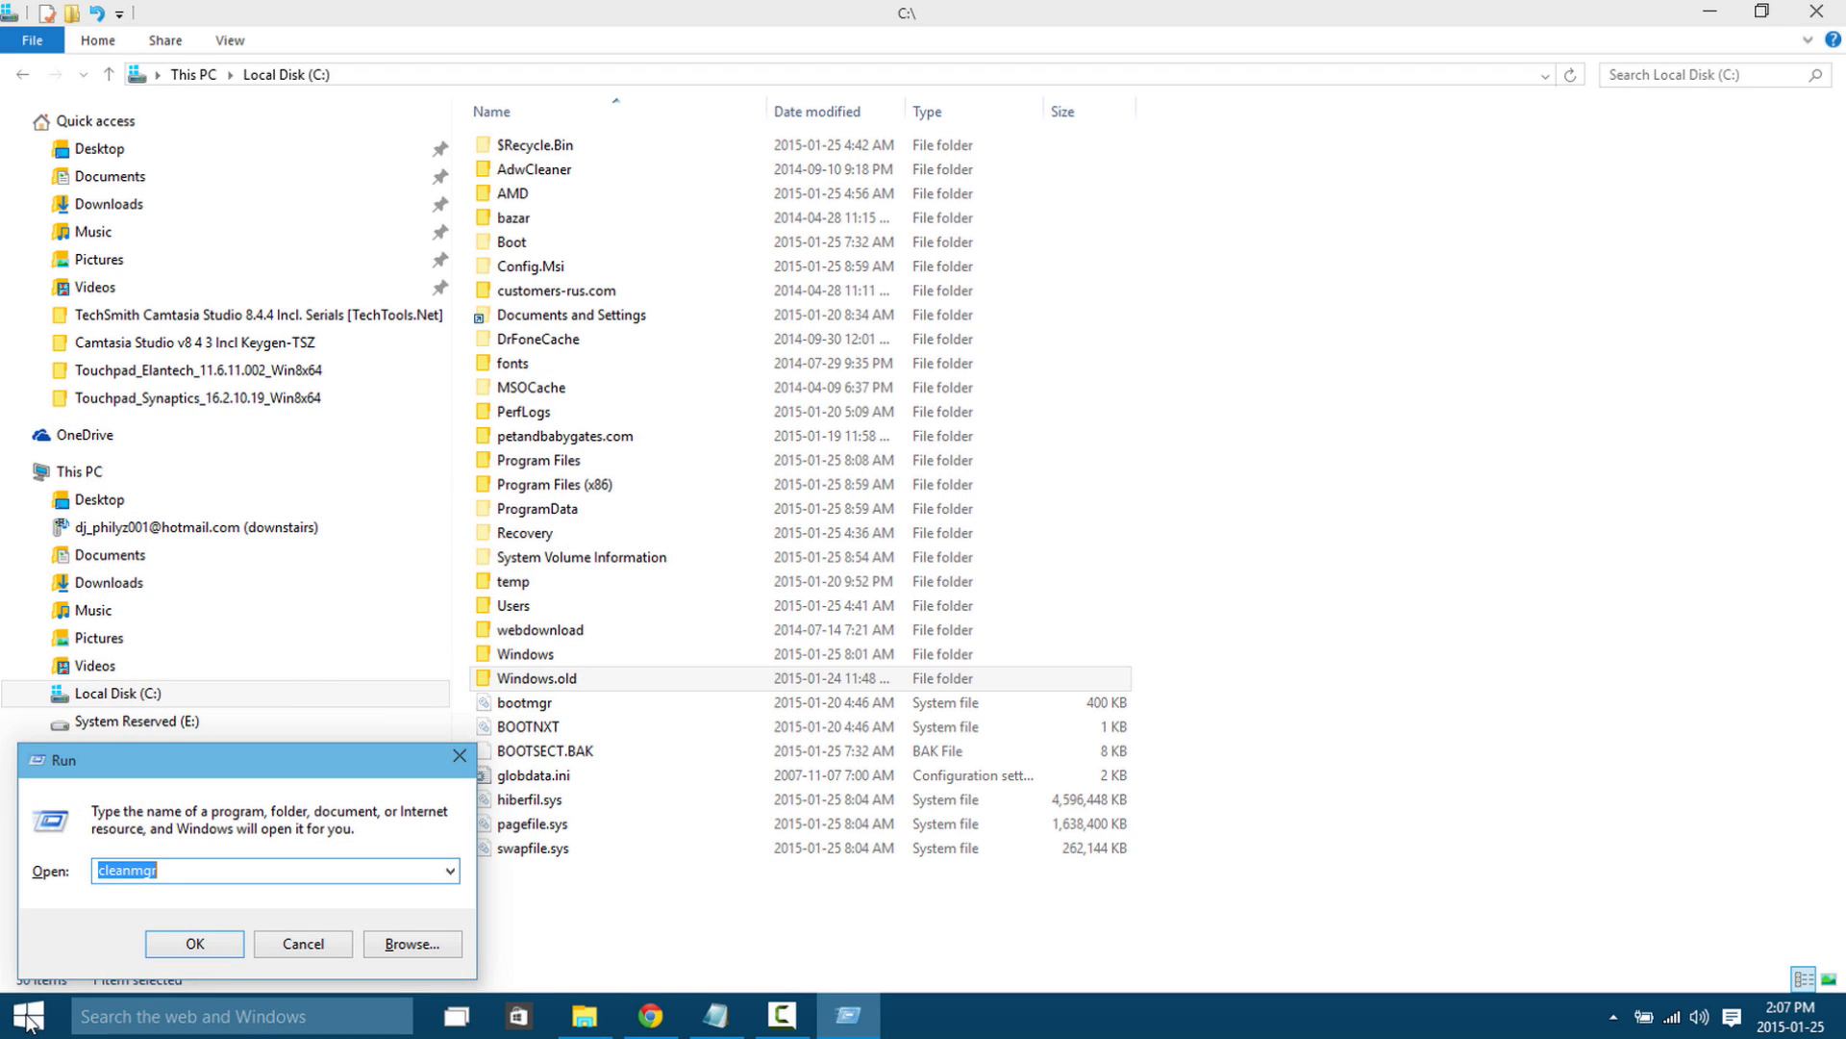
pyautogui.moveTo(146, 747); pyautogui.dragTo(574, 404)
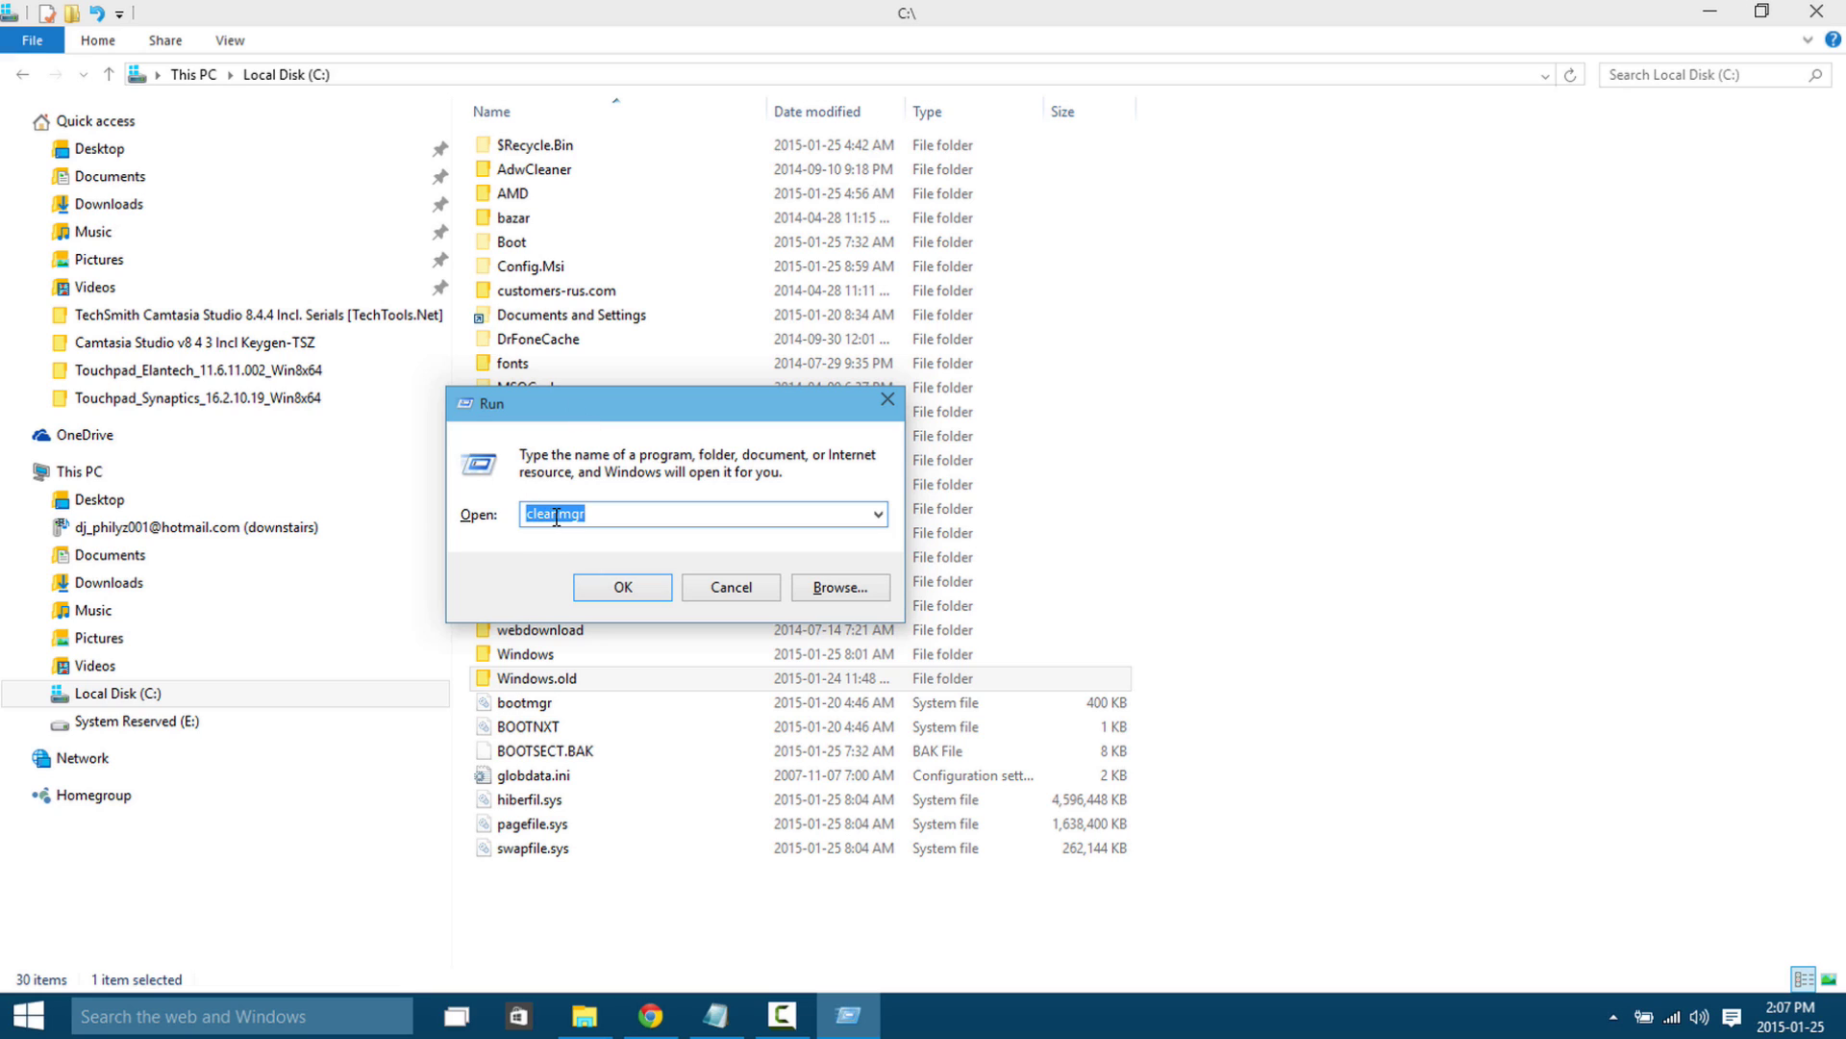
# Enter cleanmgr in the Run box's Open field and launch it
pyautogui.click(604, 518)
pyautogui.press('BackSpace')
pyautogui.press('BackSpace')
pyautogui.press('BackSpace')
pyautogui.press('BackSpace')
pyautogui.press('BackSpace')
pyautogui.press('BackSpace')
pyautogui.press('BackSpace')
pyautogui.press('BackSpace')
pyautogui.write('cleanmgr')
pyautogui.click(621, 586)
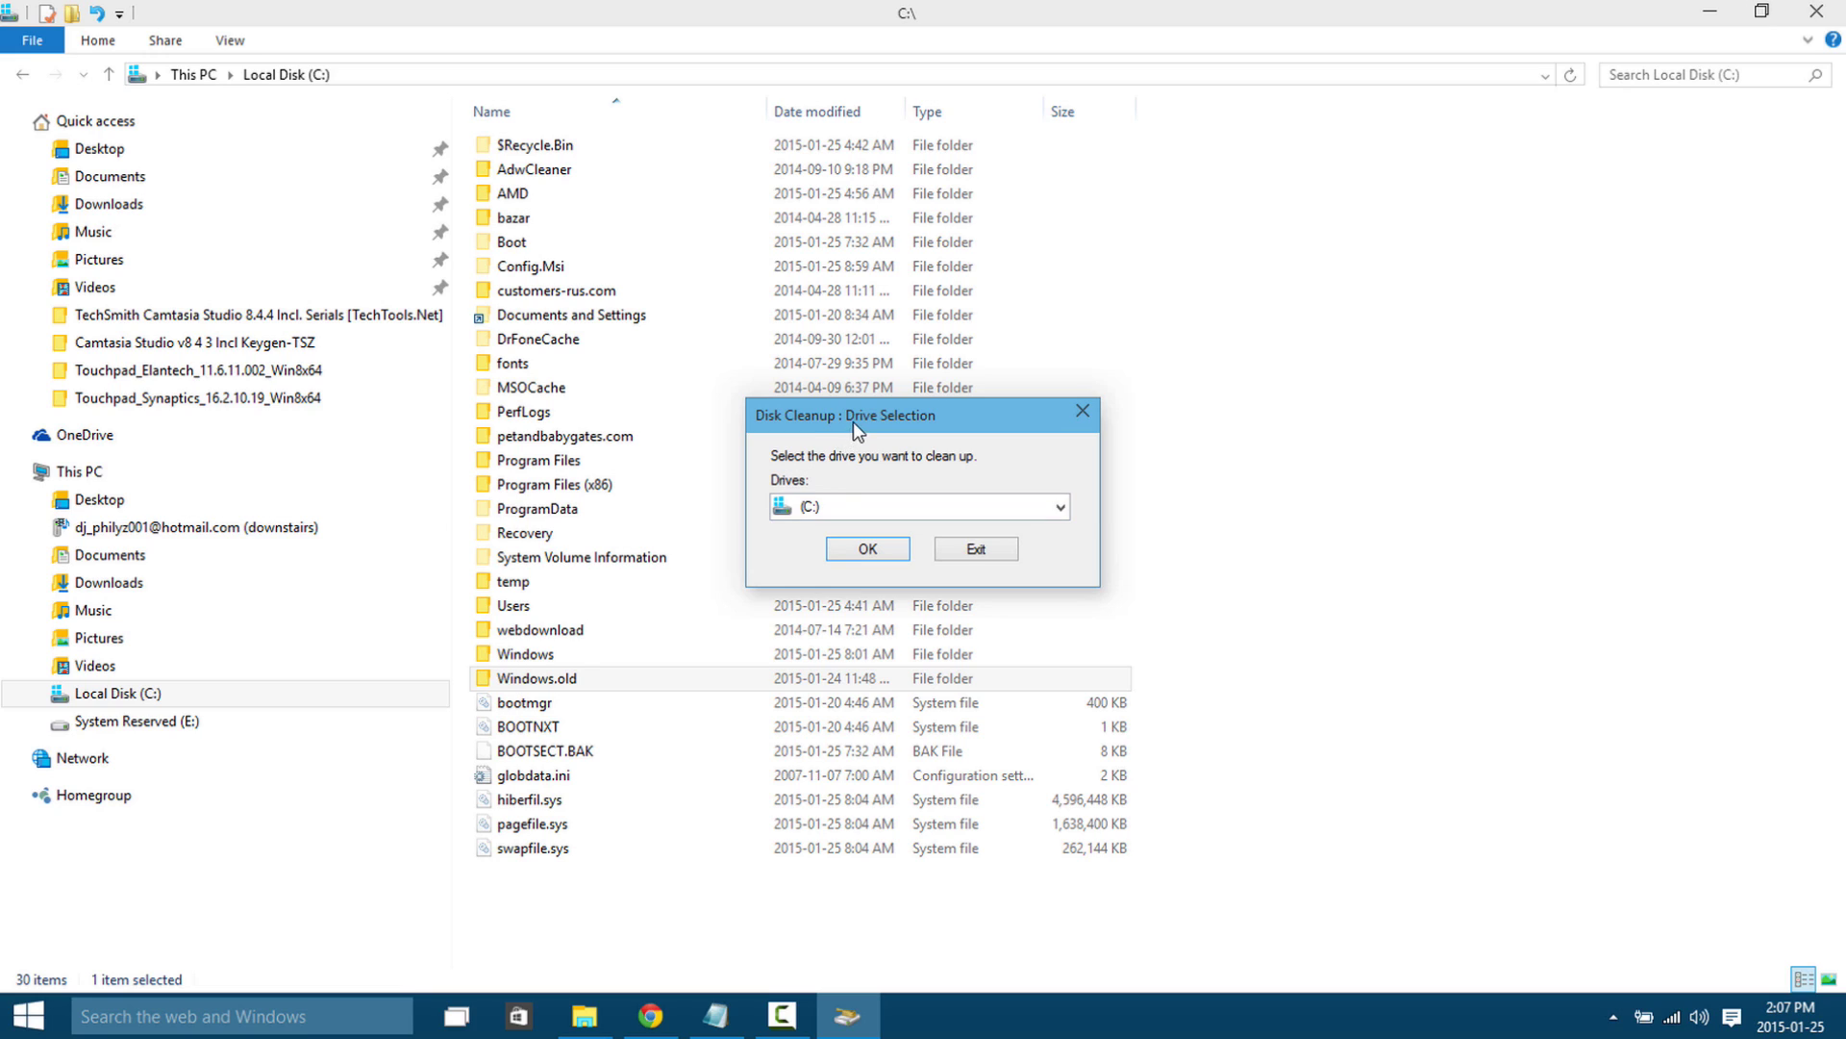
# Confirm drive C: for Disk Cleanup, then restart the scan with system files included
pyautogui.moveTo(852, 422); pyautogui.dragTo(751, 411)
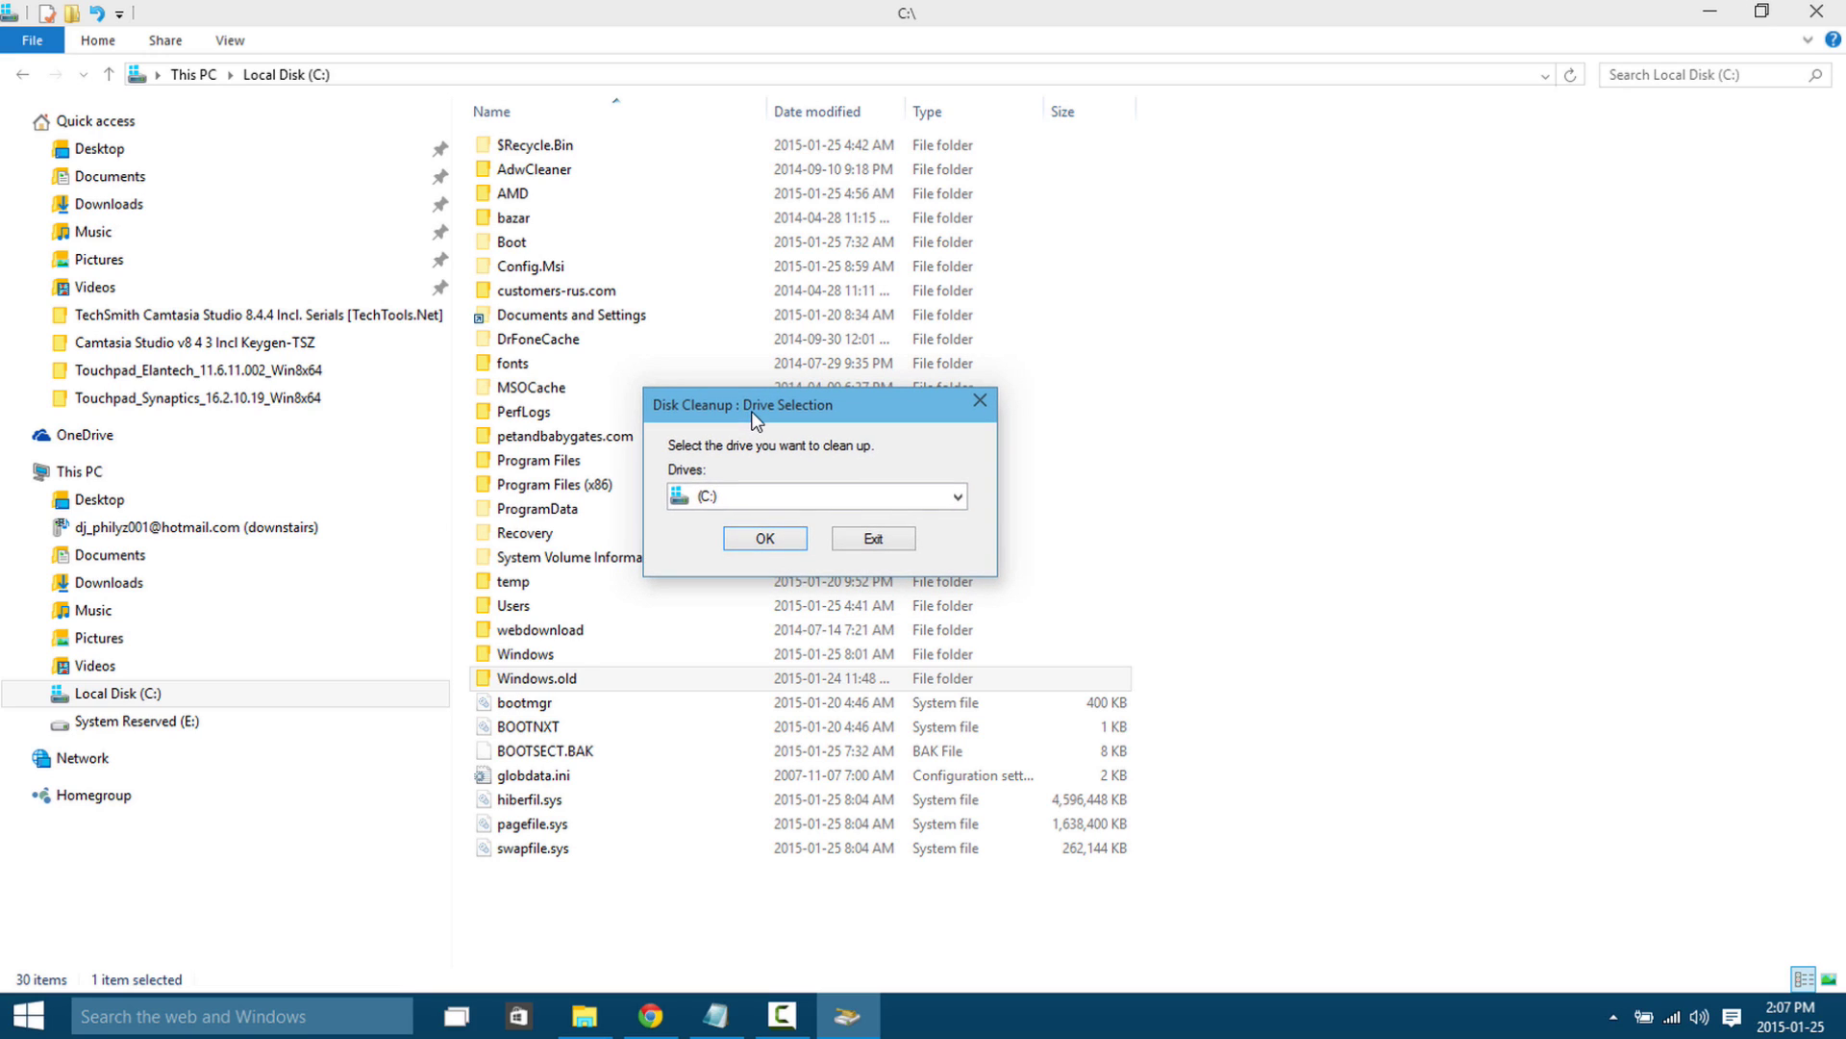
pyautogui.click(748, 540)
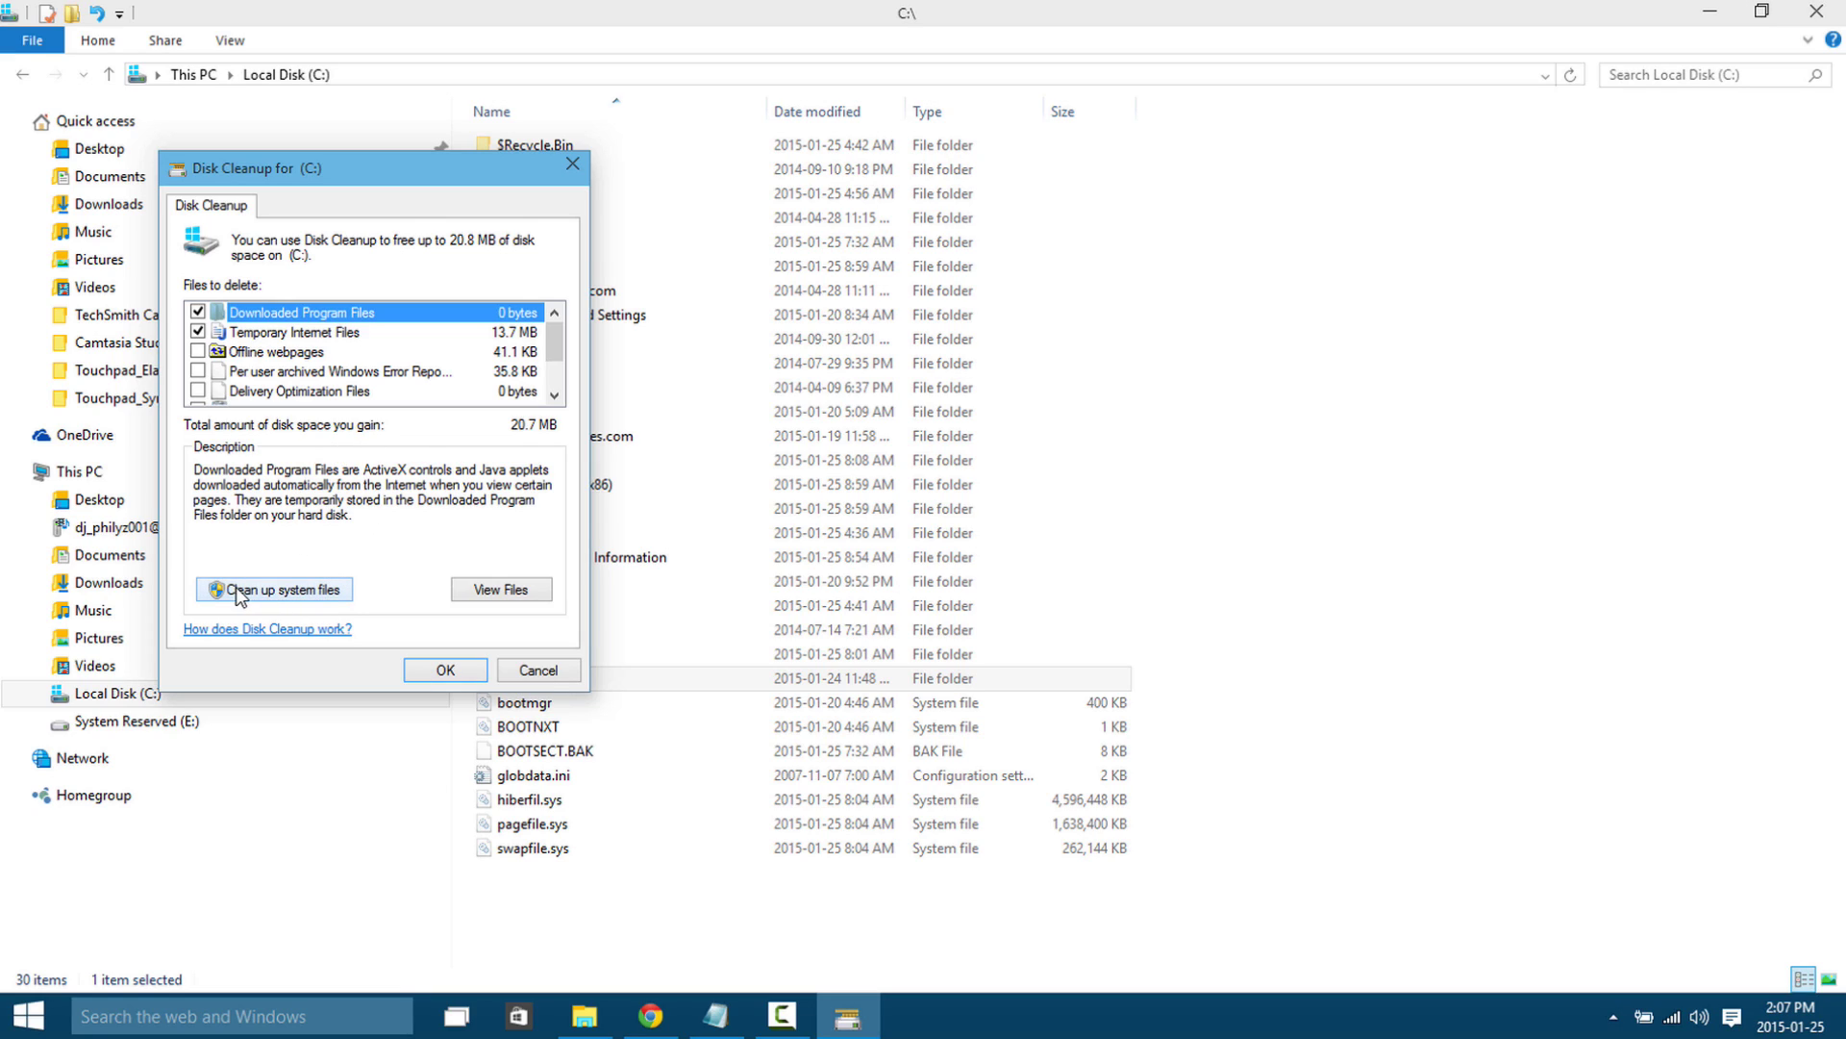
pyautogui.click(260, 593)
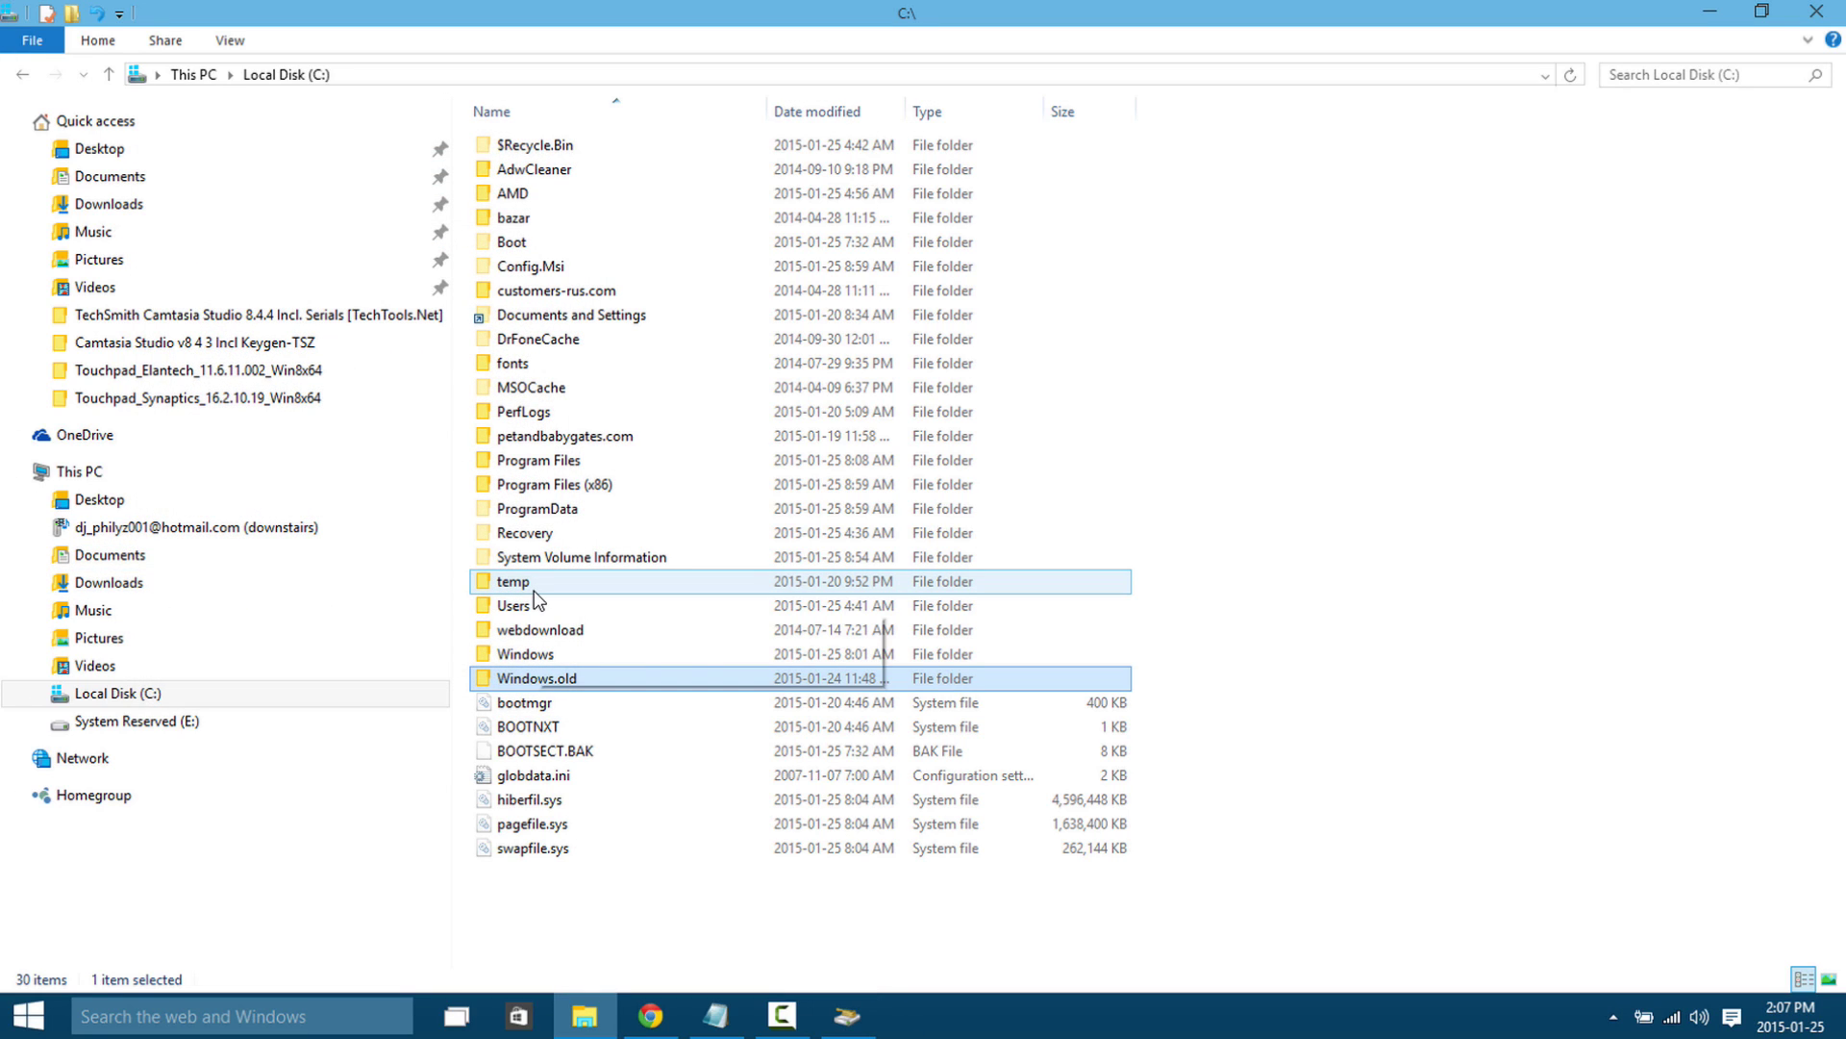
pyautogui.moveTo(535, 599)
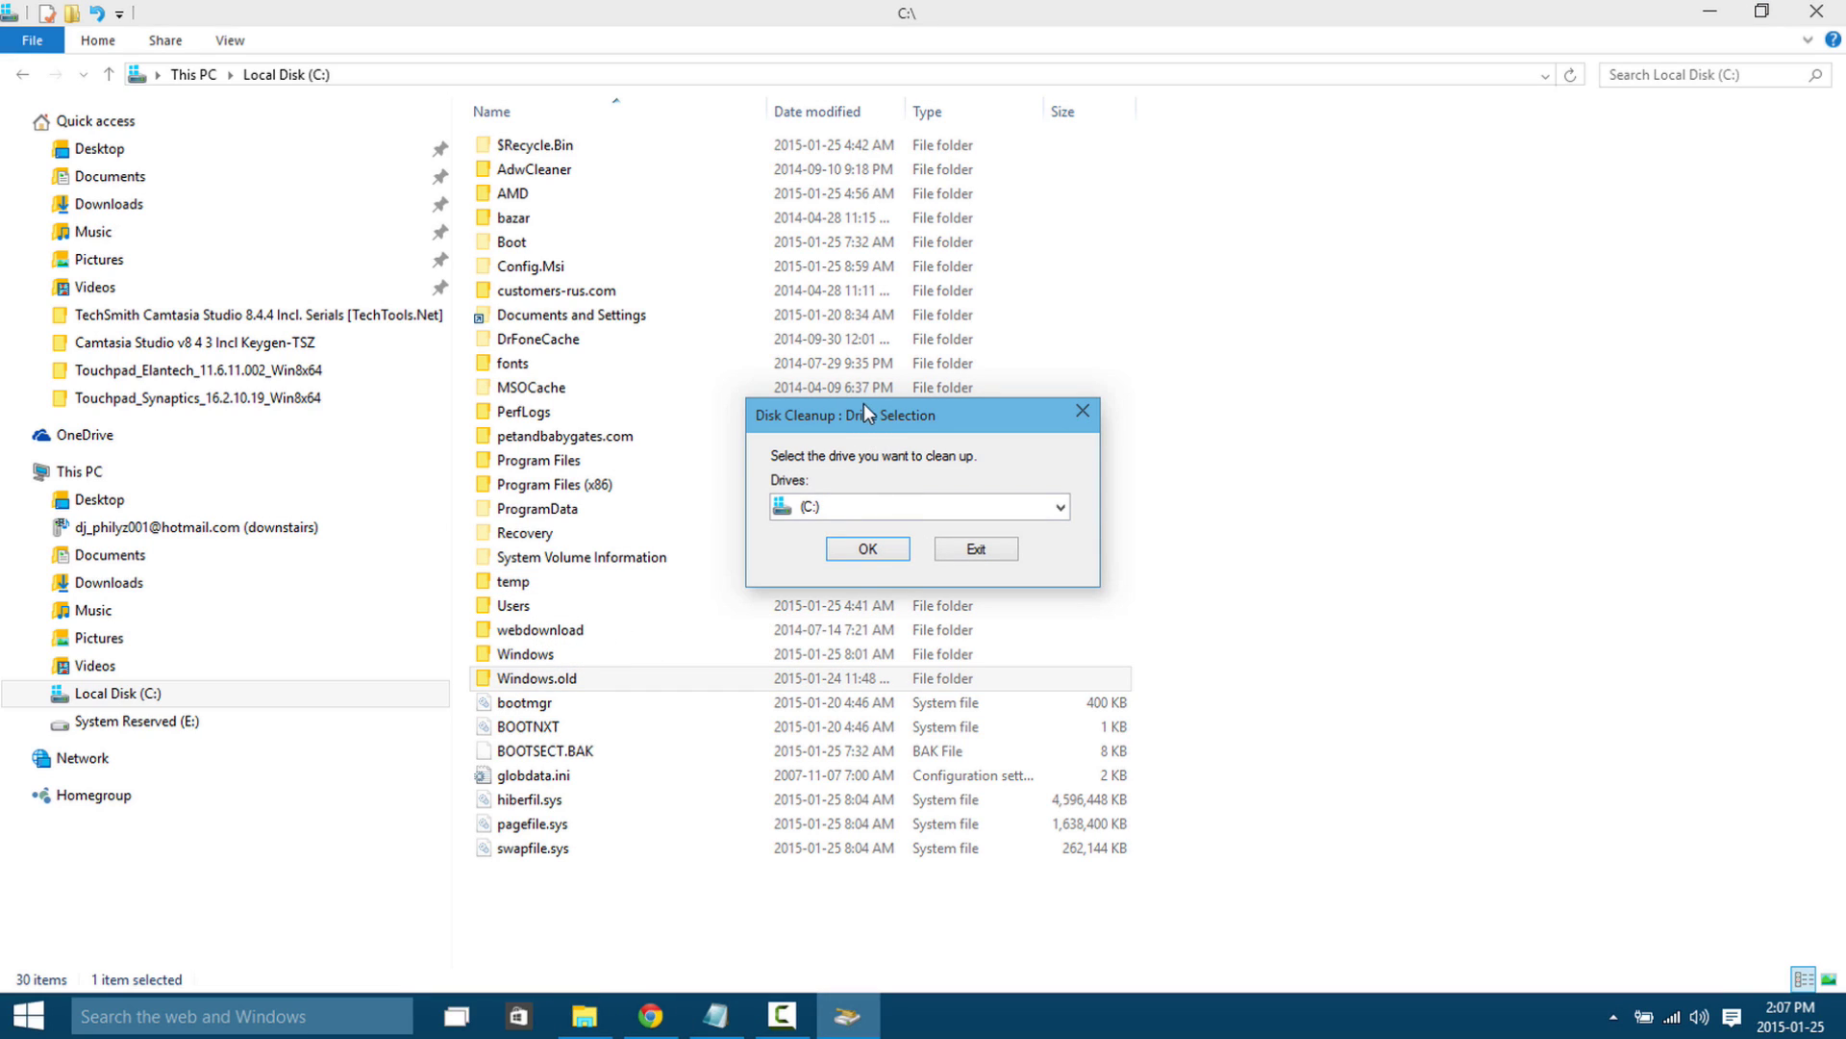
# Confirm drive C: for the system-file scan, which then offers up to 23.9 GB
pyautogui.click(846, 548)
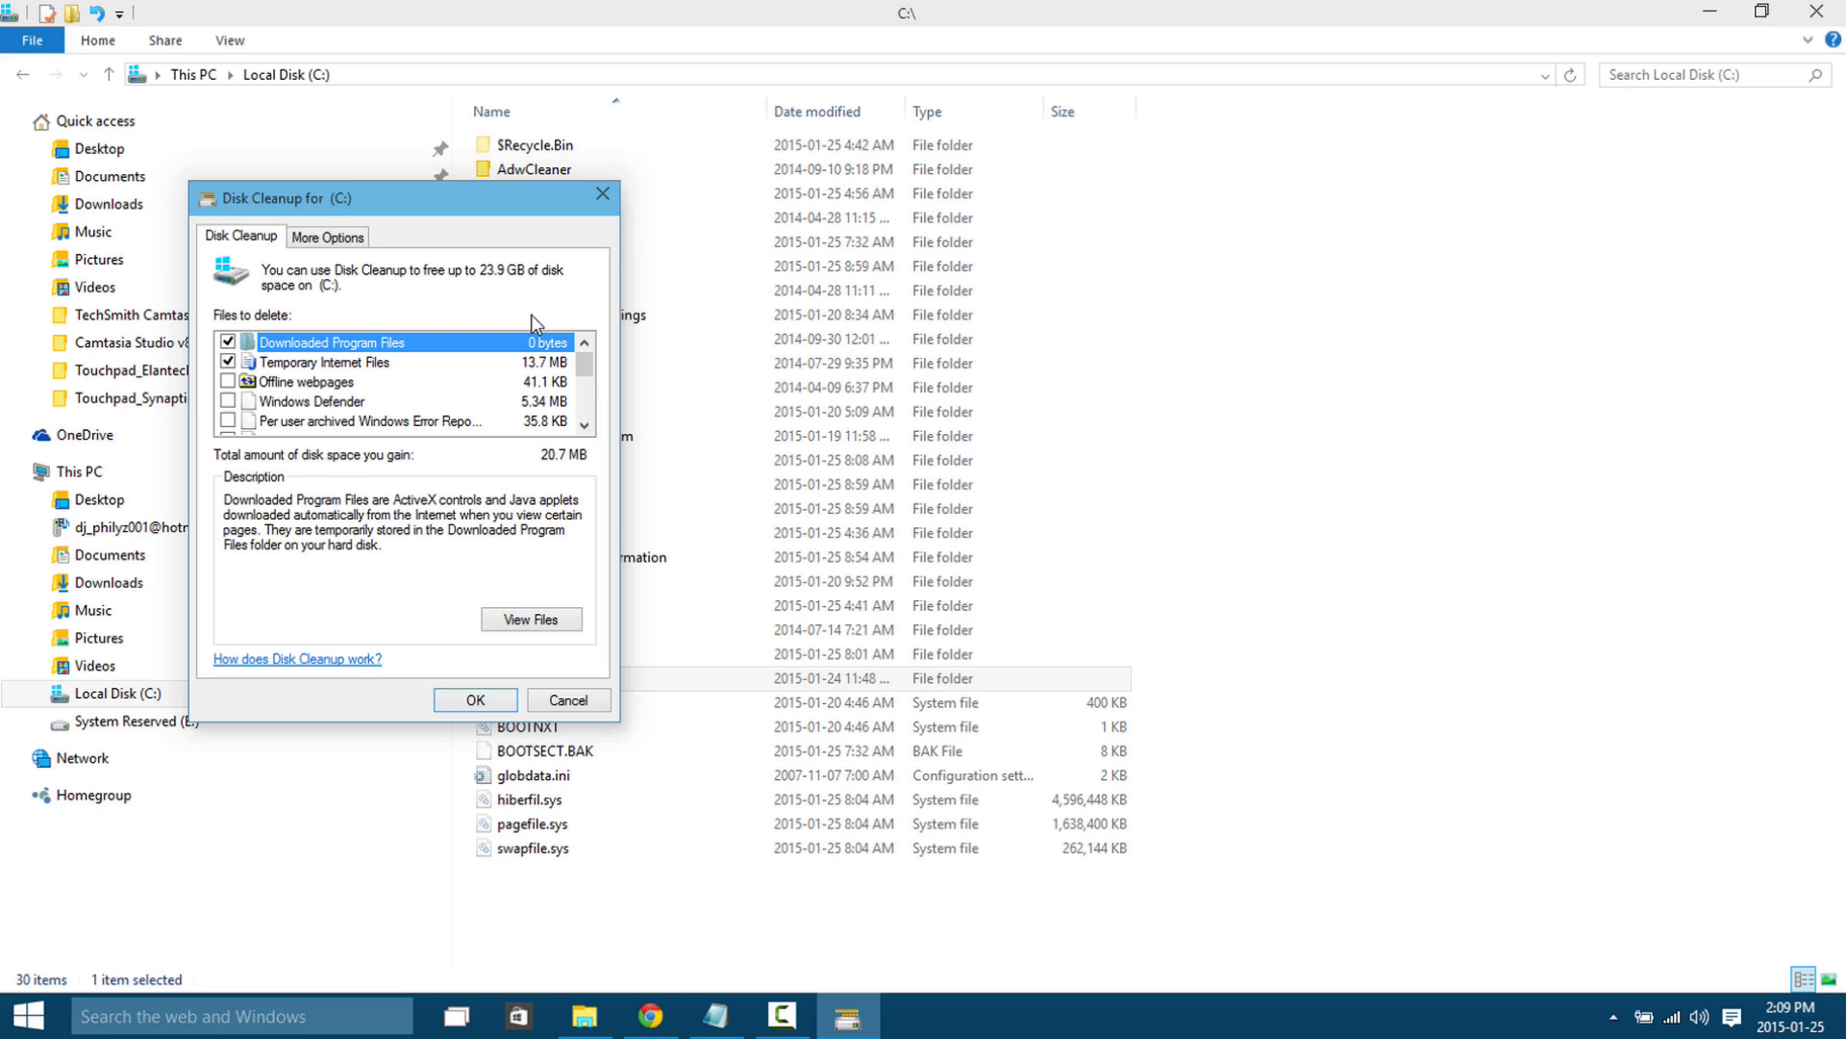
pyautogui.moveTo(577, 361); pyautogui.dragTo(573, 392)
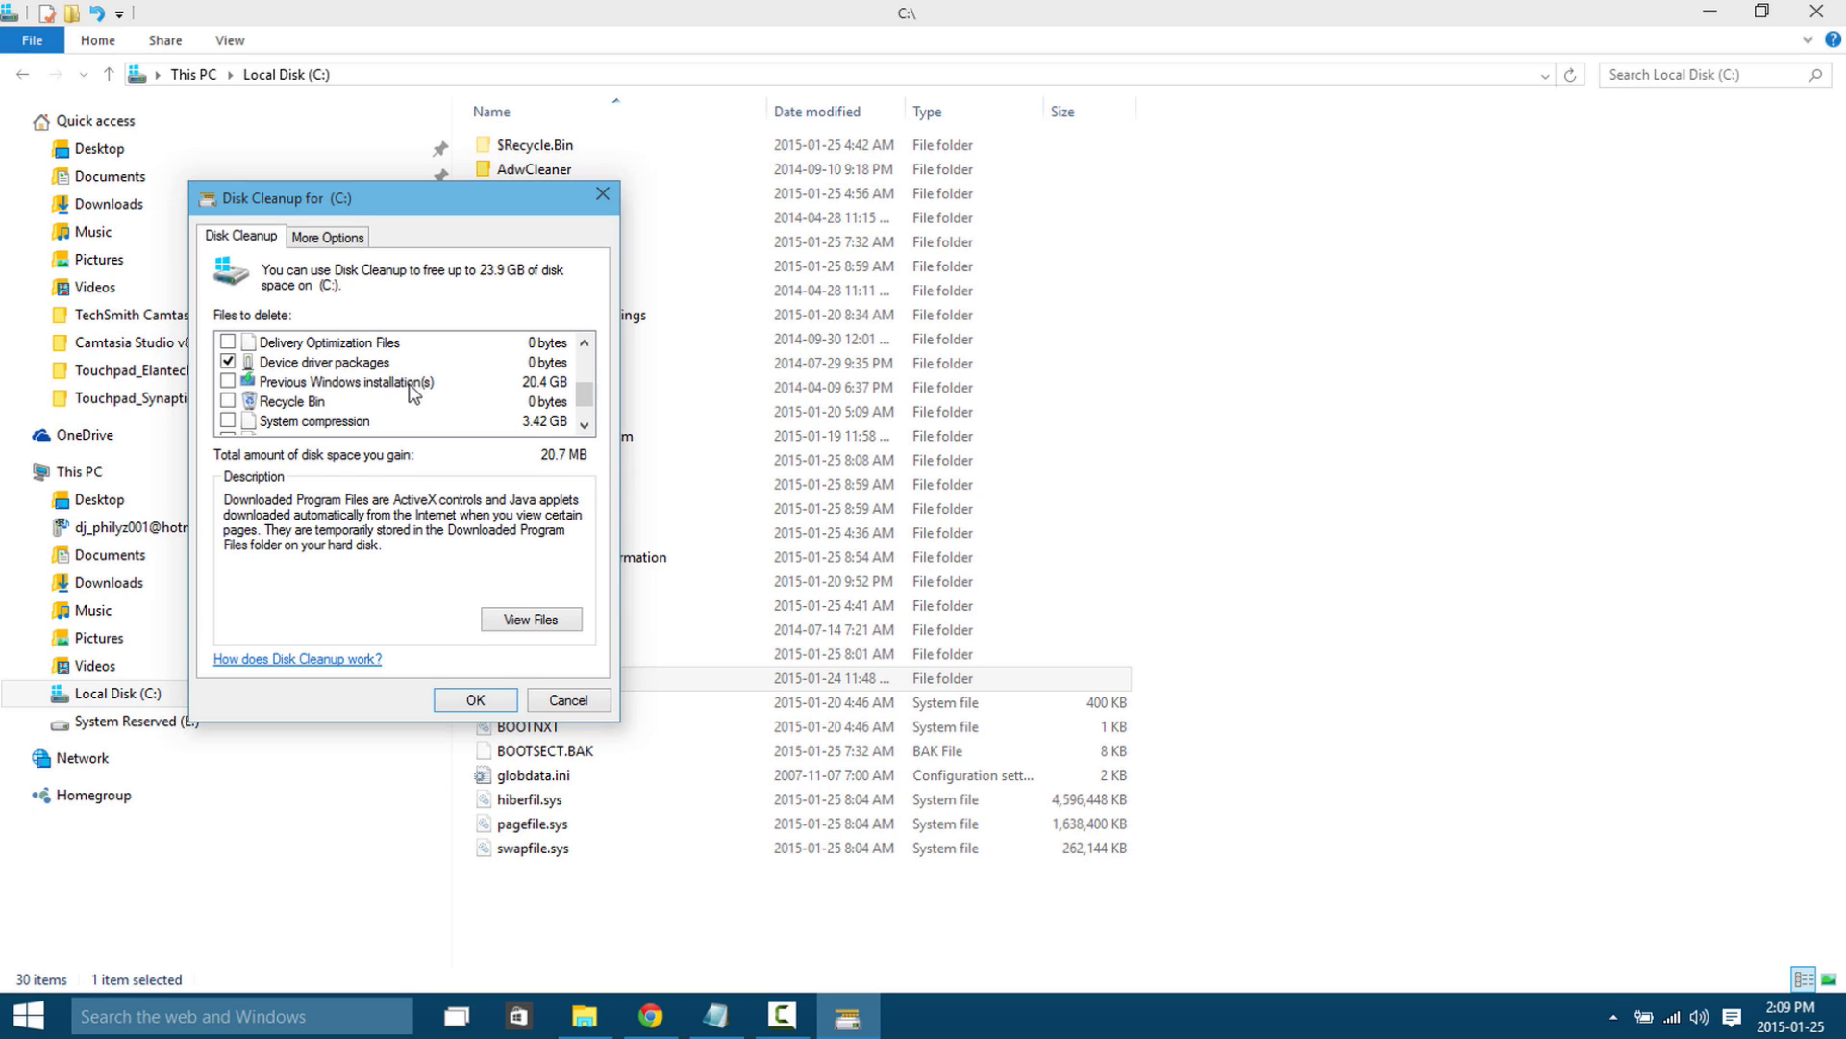
# Read the Previous Windows installation(s) and System compression descriptions, then cancel Disk Cleanup and show the desktop
pyautogui.click(356, 384)
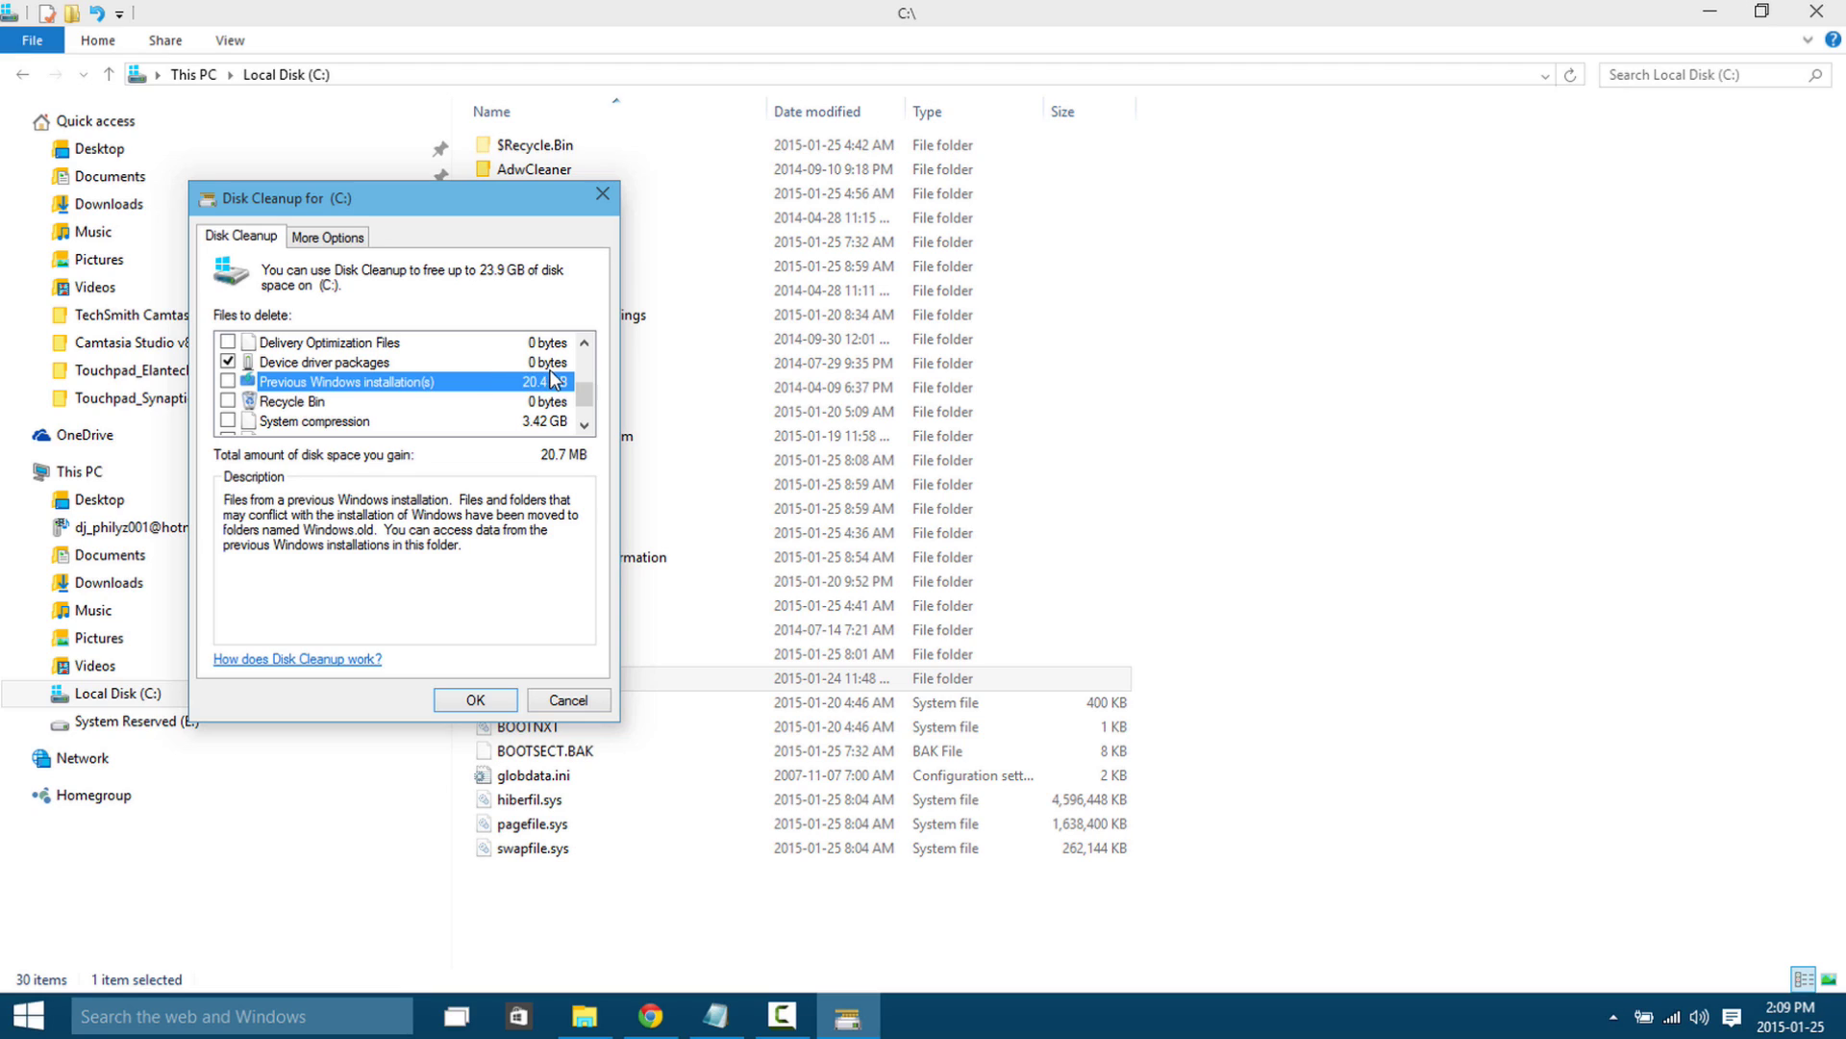
pyautogui.click(533, 423)
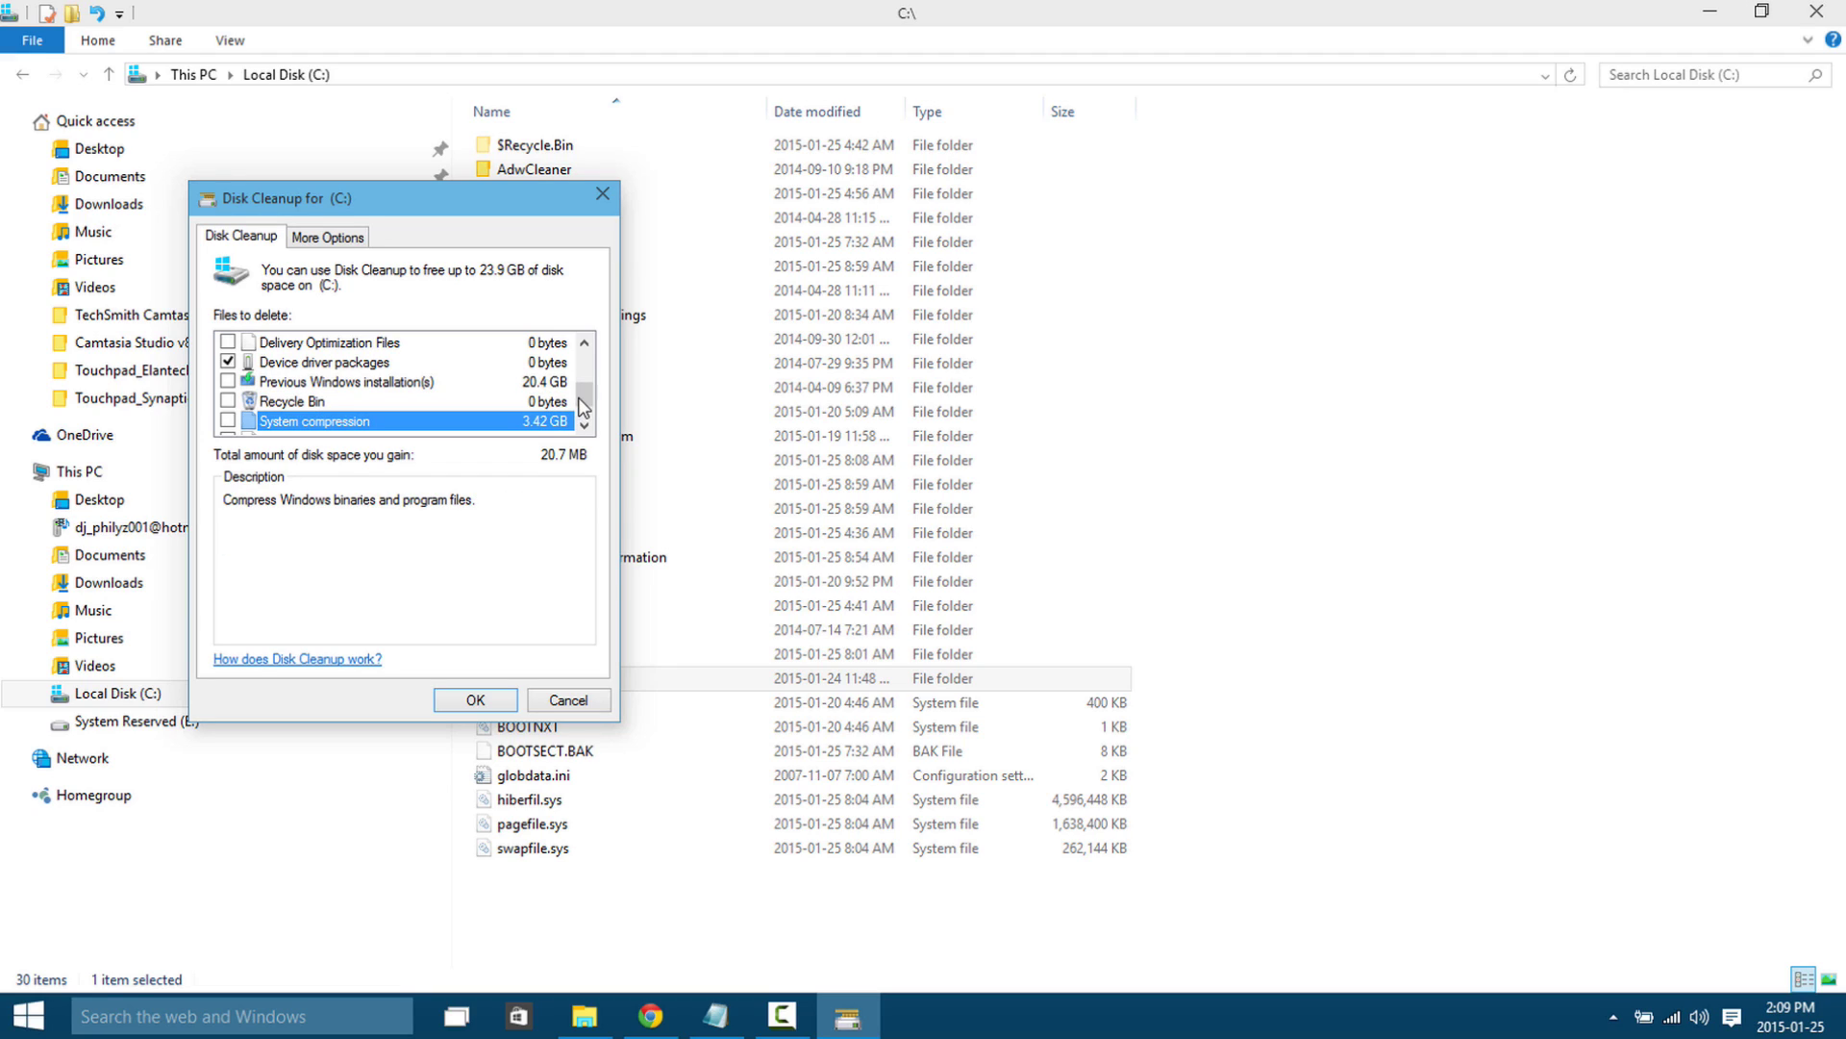
pyautogui.scroll(-1, 584, 426)
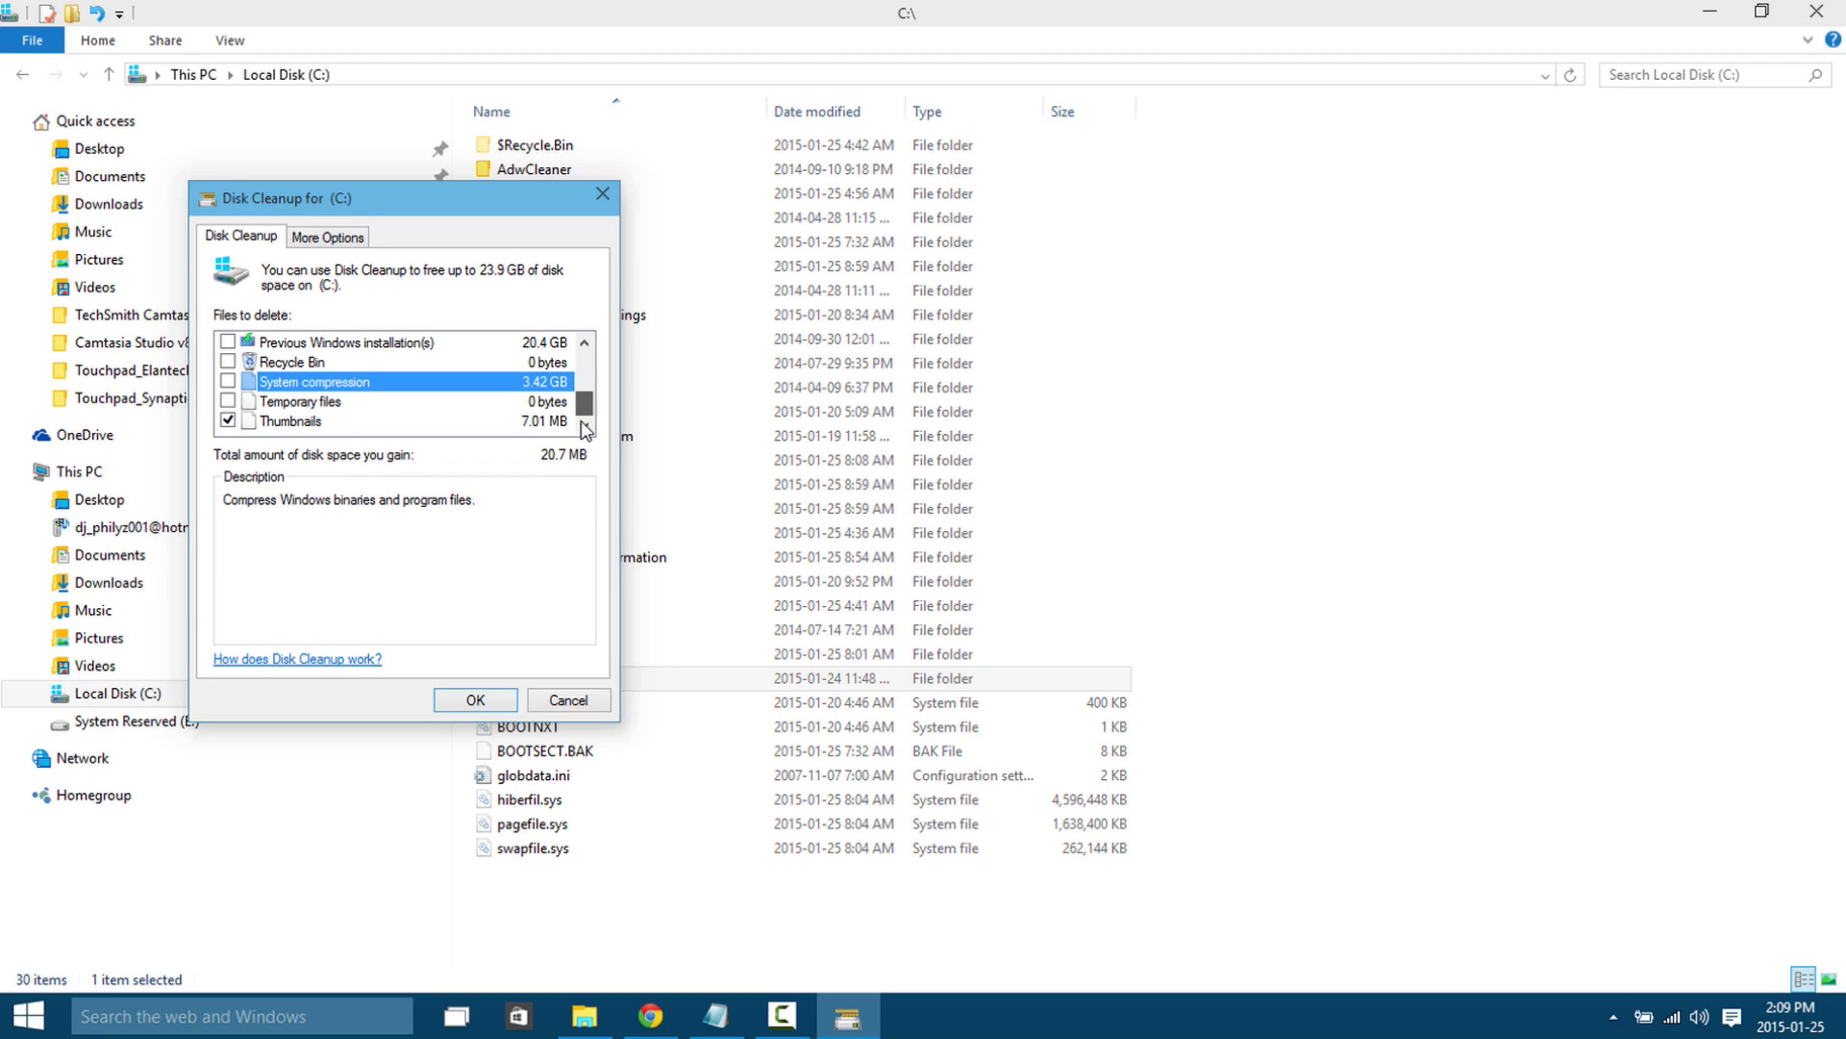
pyautogui.scroll(1, 577, 400)
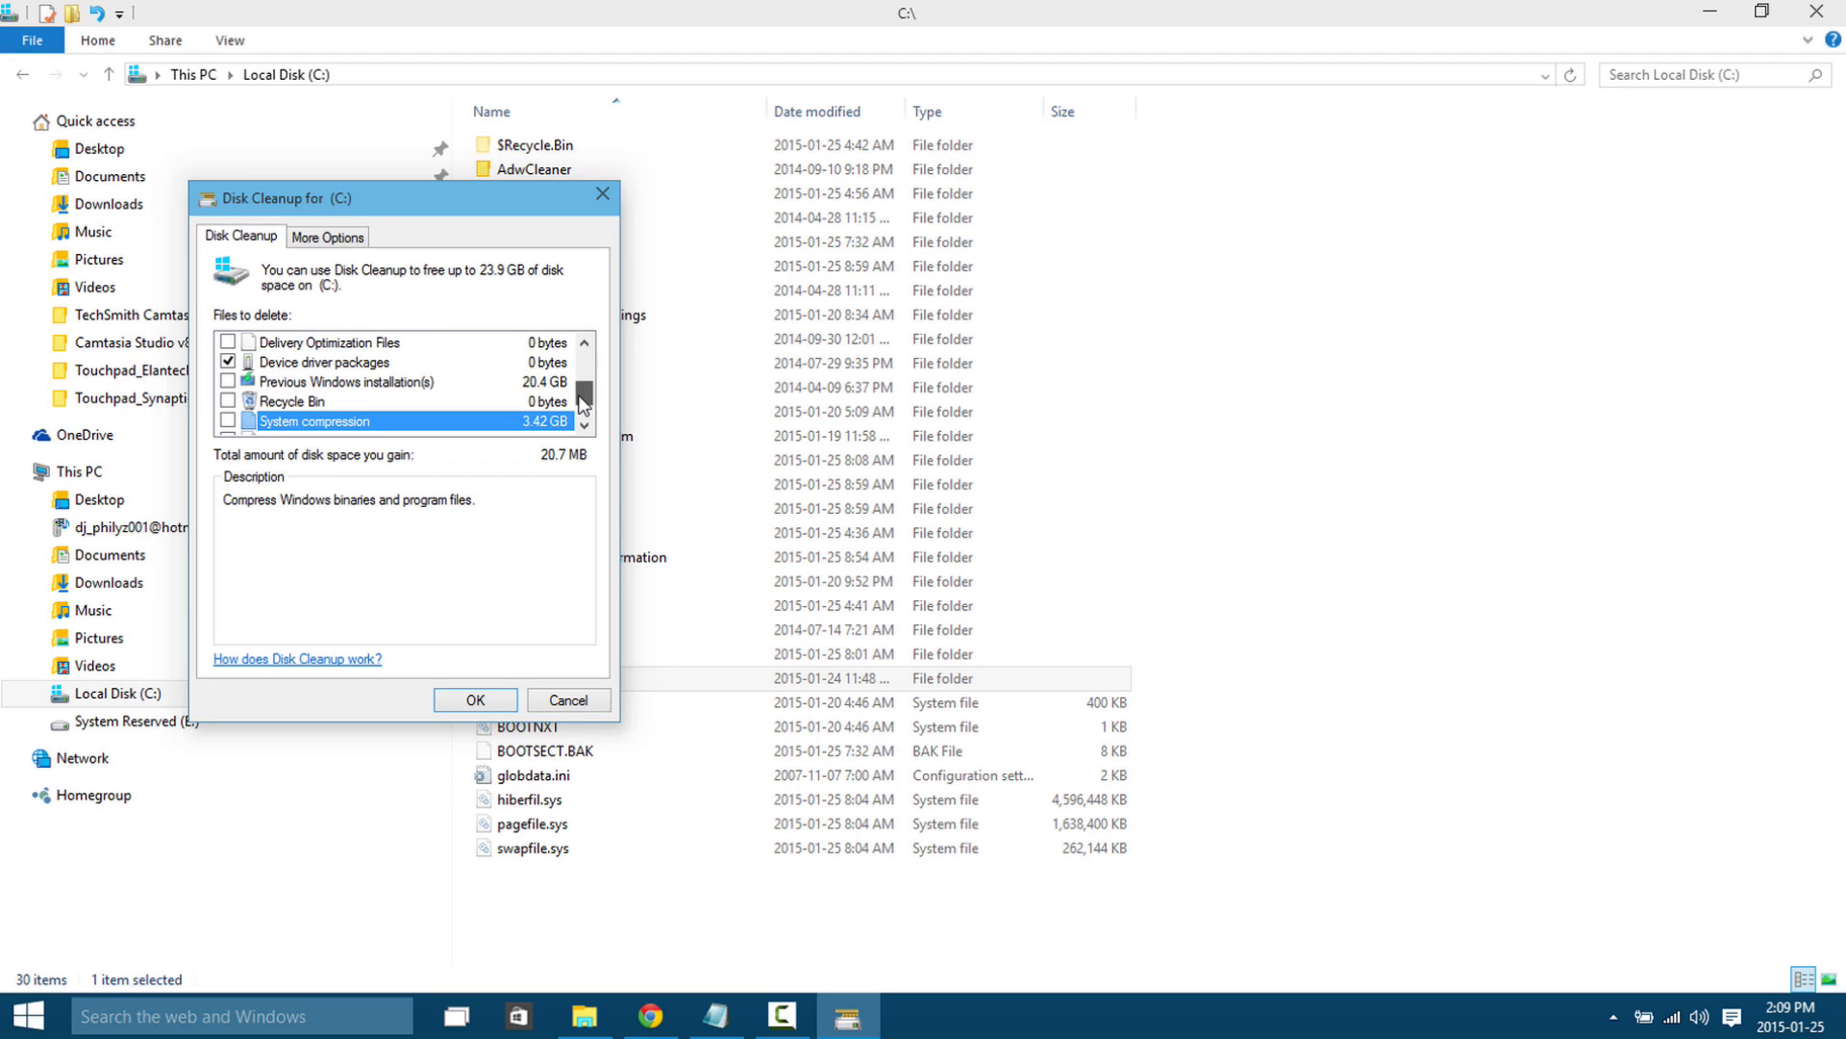
pyautogui.click(558, 700)
pyautogui.press('super+d')
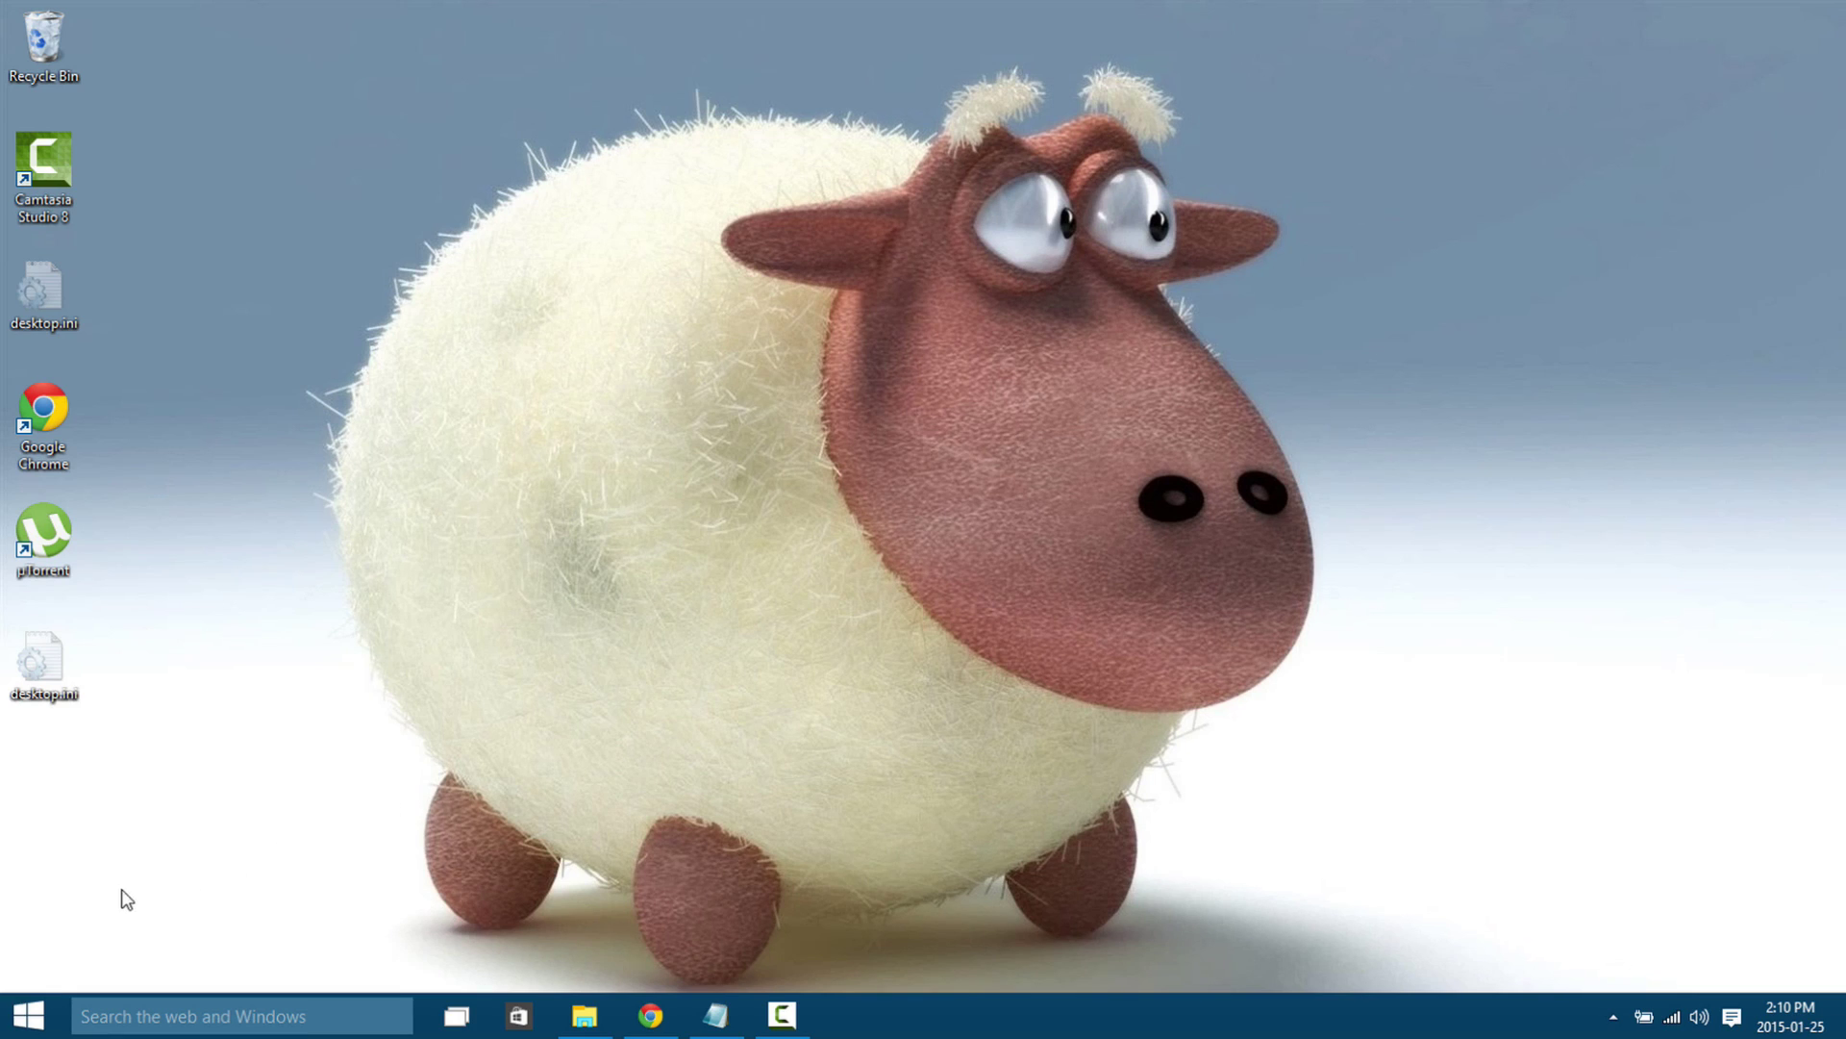
# Open an administrator Command Prompt and select the RD /S /Q %SystemDrive%\windows.old line in Notepad
pyautogui.rightClick(21, 1021)
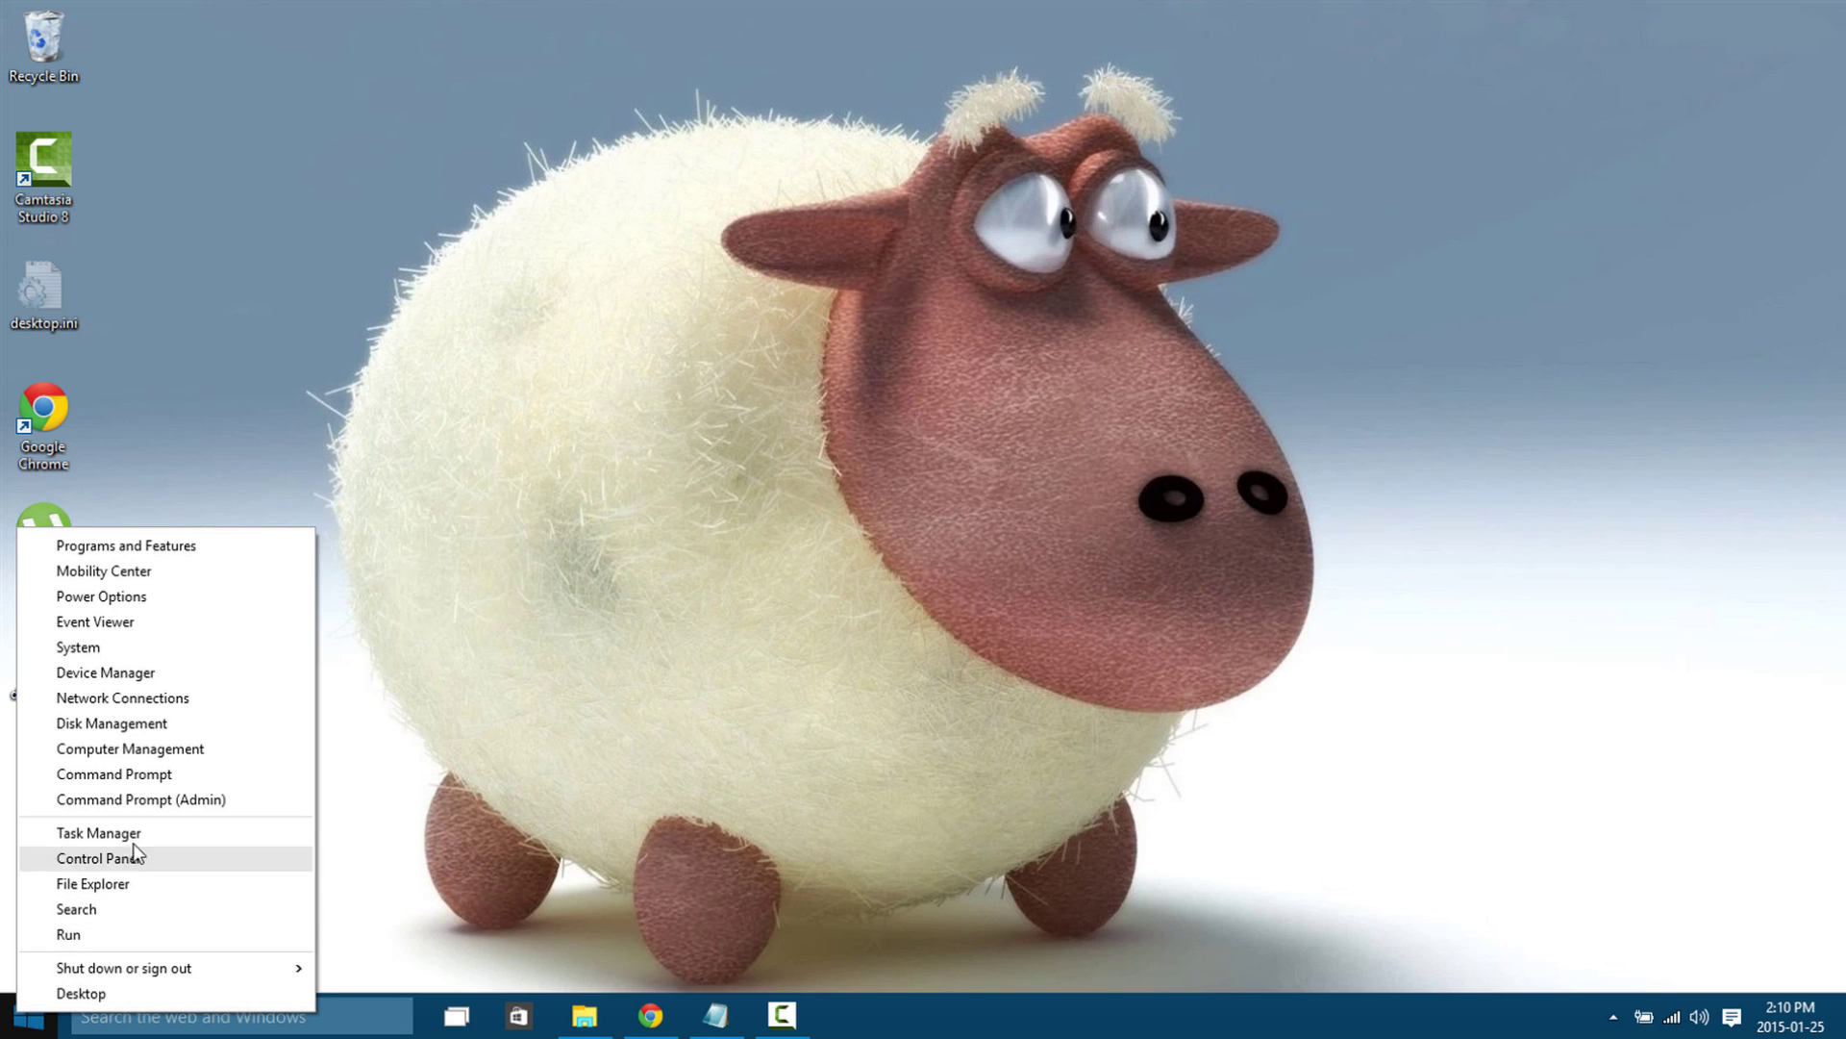
pyautogui.click(169, 809)
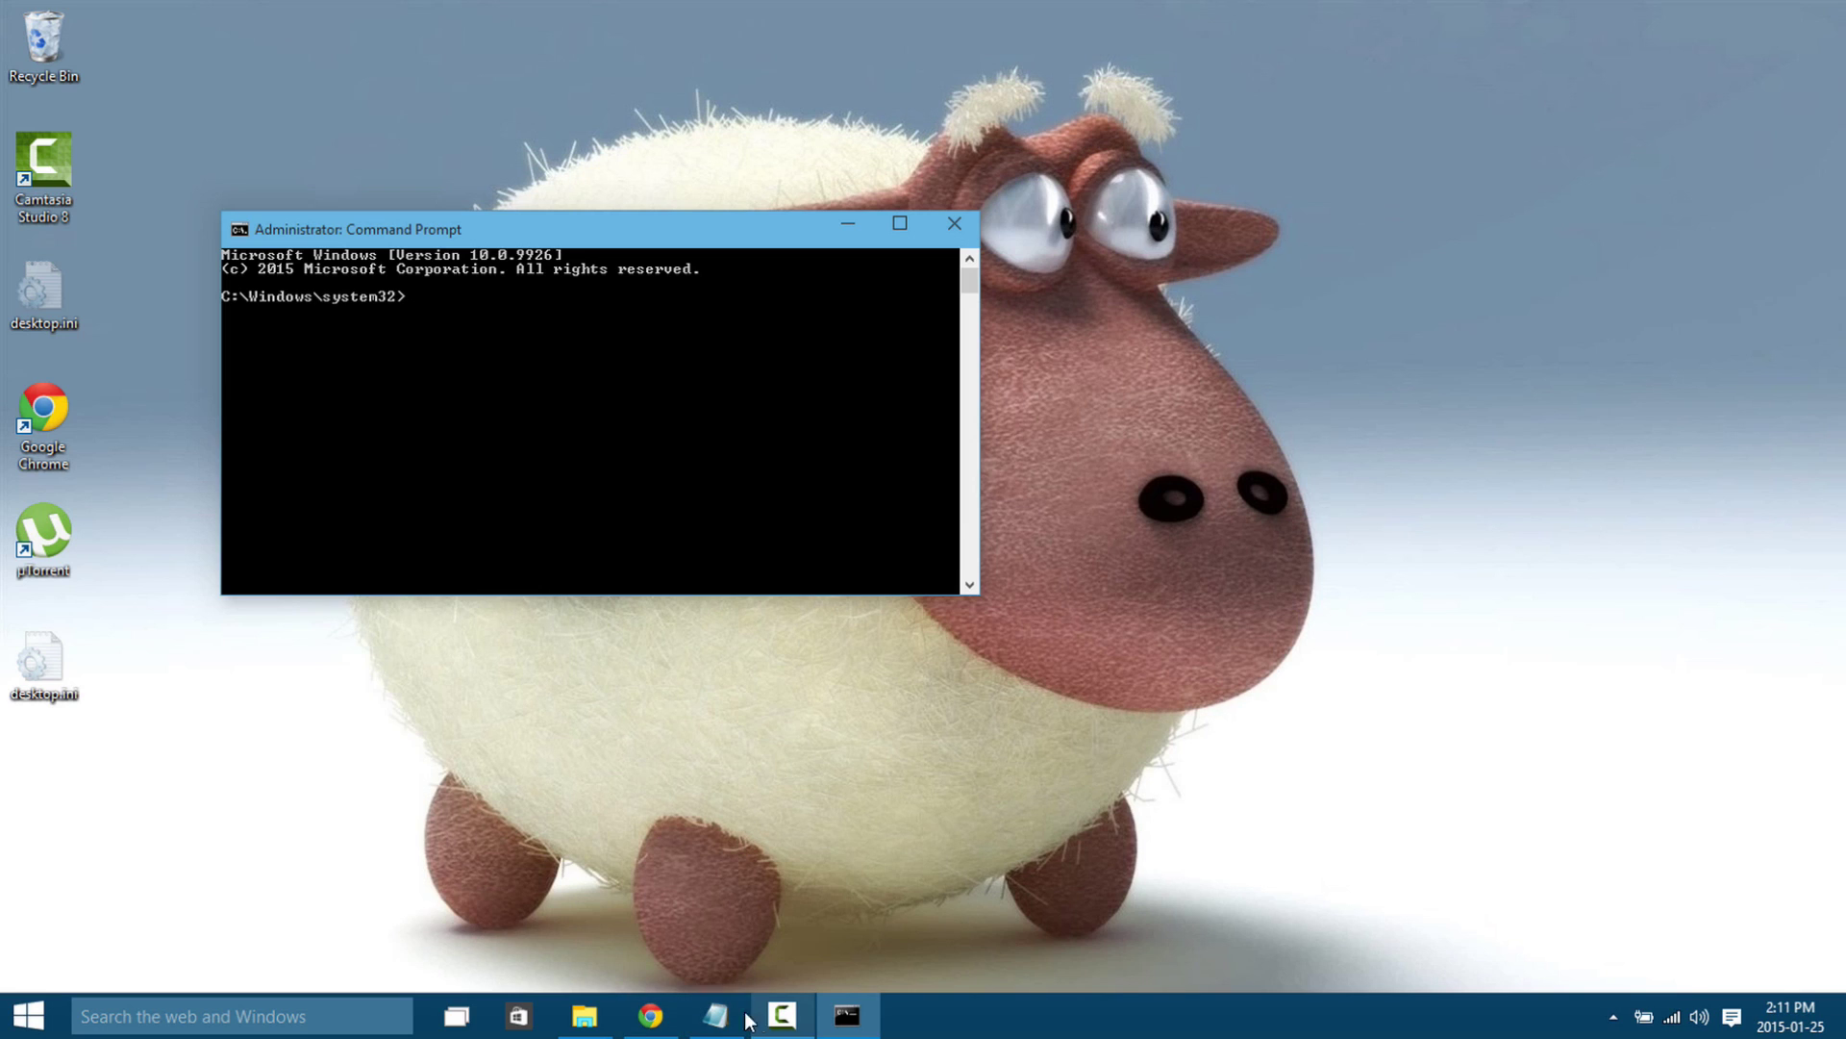
pyautogui.click(714, 1012)
pyautogui.moveTo(404, 333); pyautogui.dragTo(13, 293)
pyautogui.press('super+c')
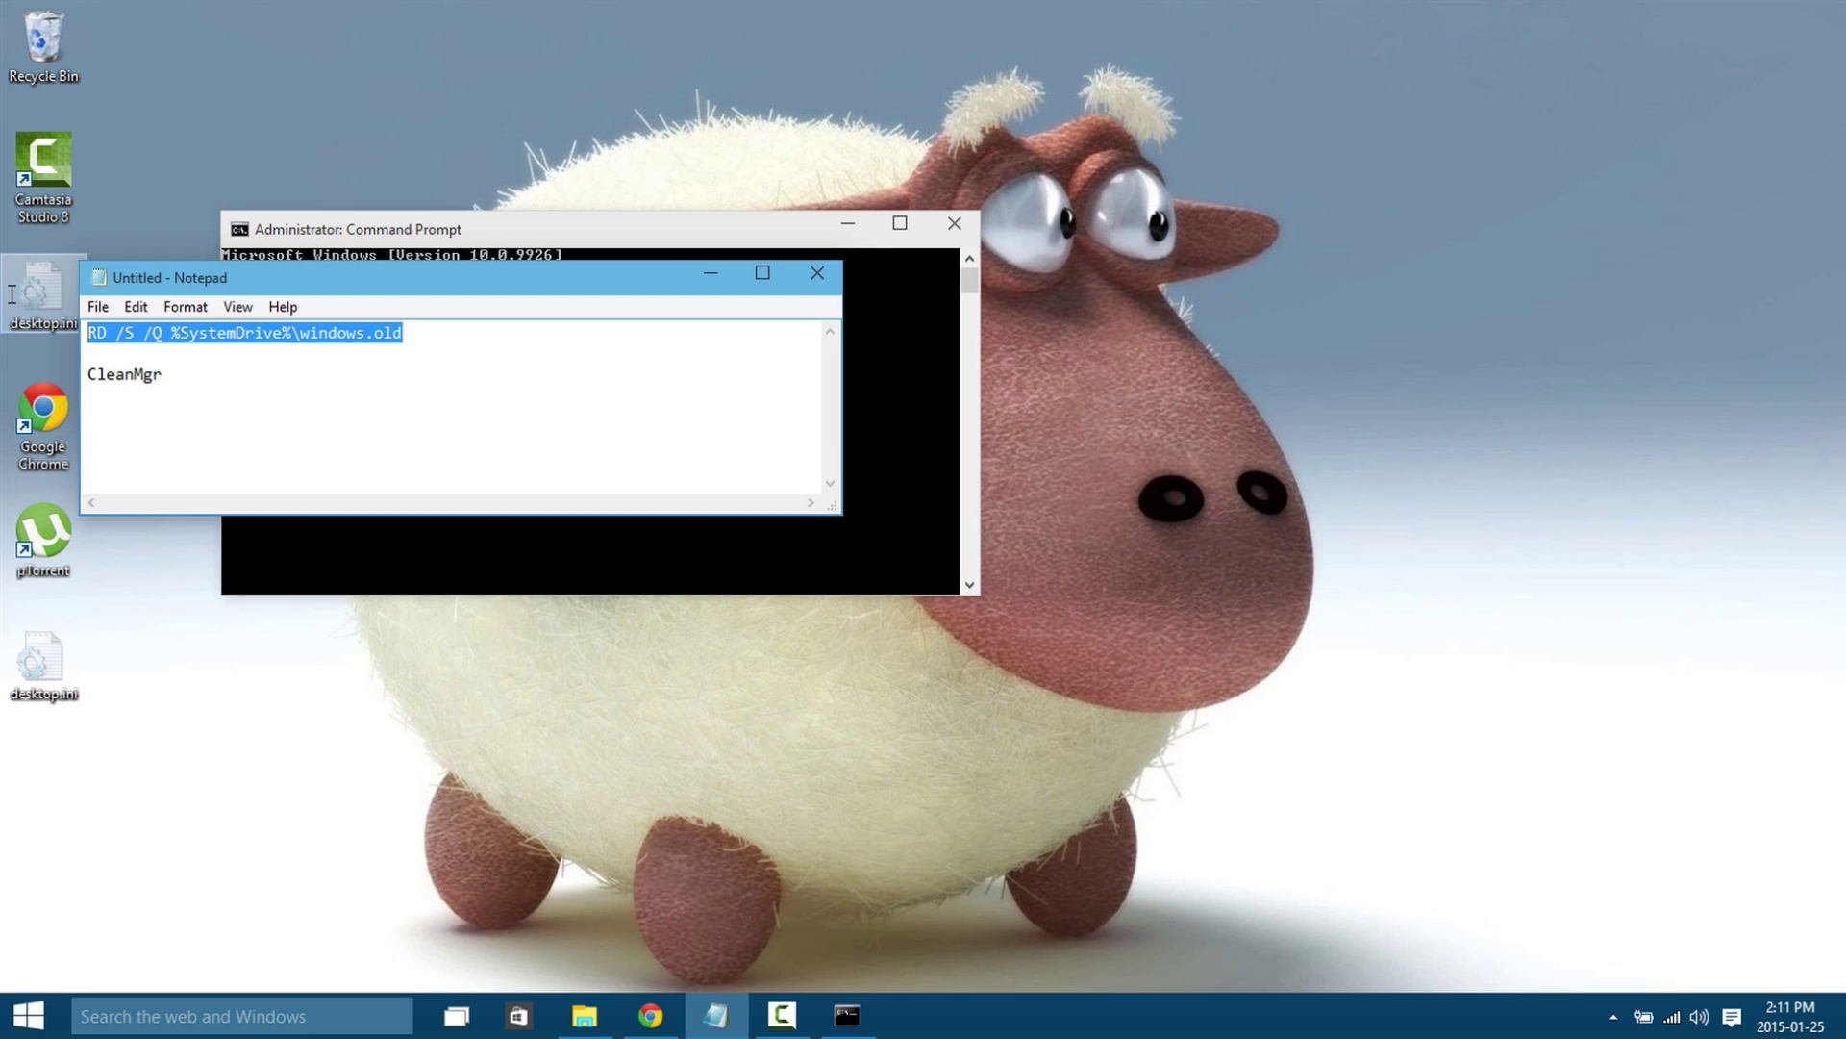
pyautogui.click(644, 231)
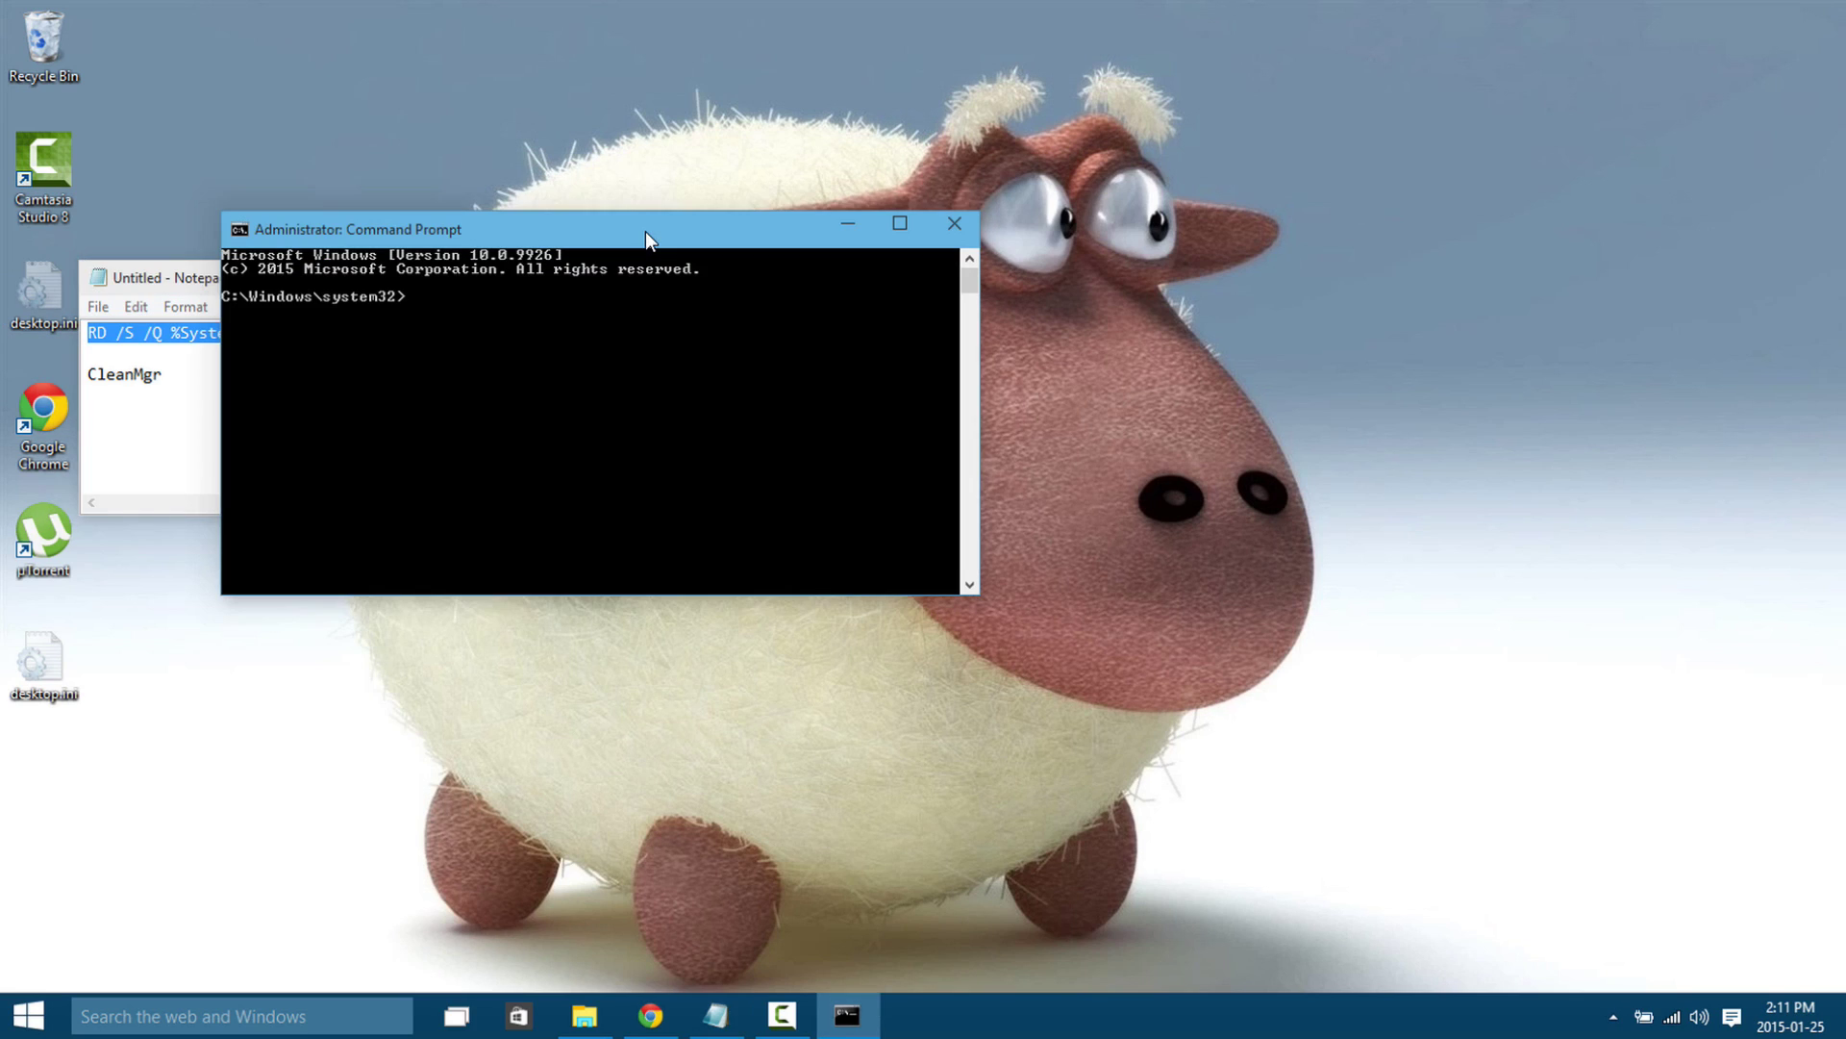
pyautogui.rightClick(541, 329)
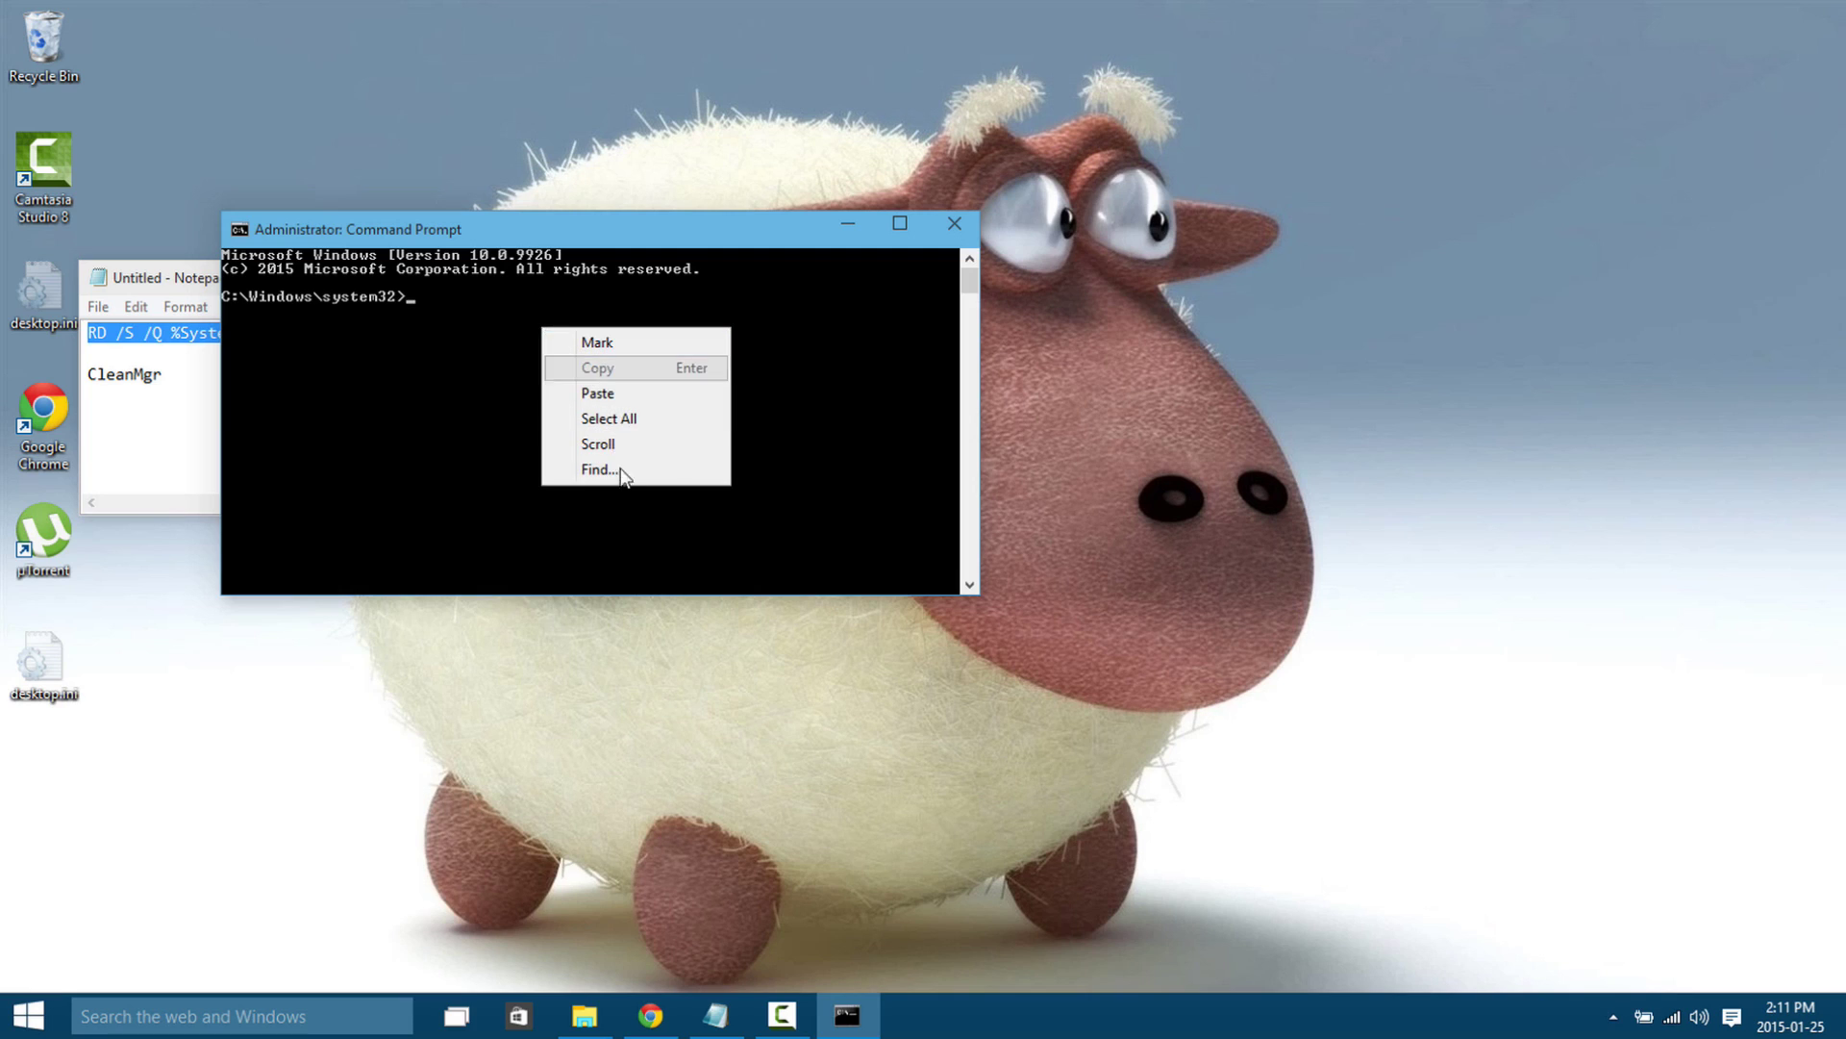
# Paste and run RD /S /Q %SystemDrive%\windows.old, then check C:\ in File Explorer
pyautogui.click(596, 393)
pyautogui.press('Return')
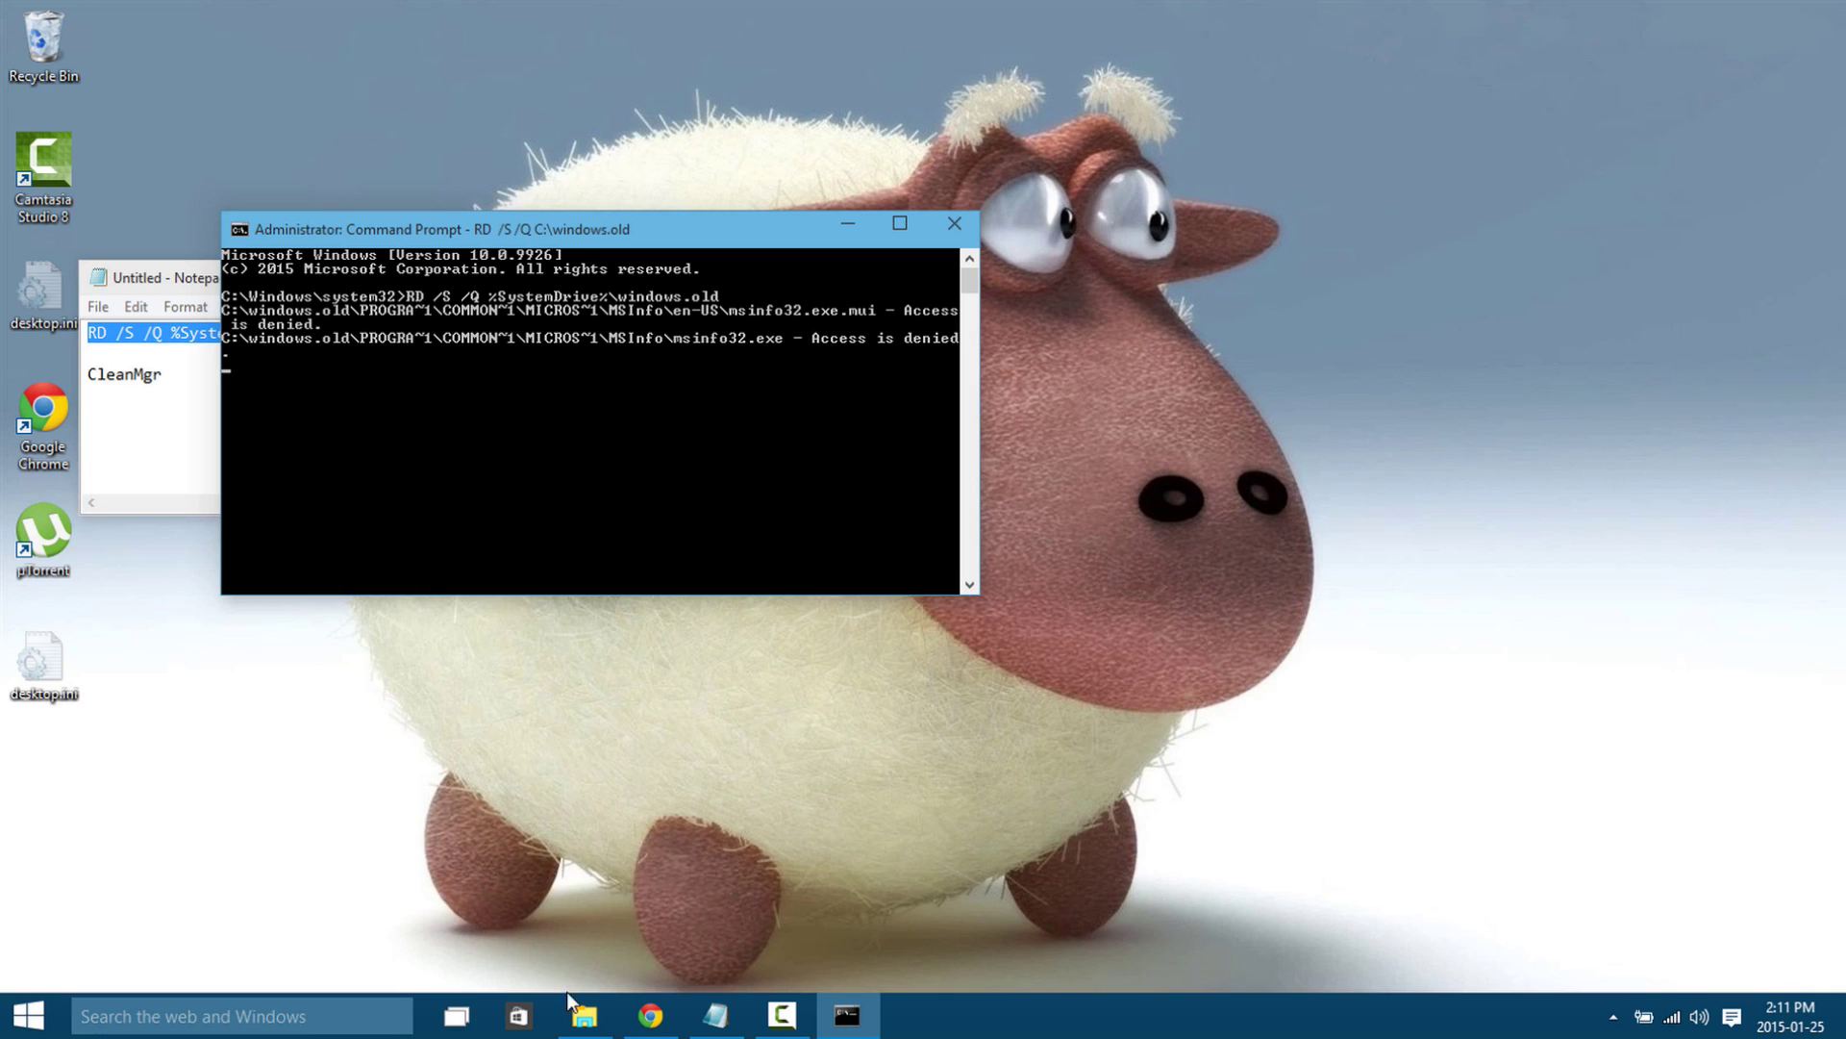
pyautogui.moveTo(575, 1014)
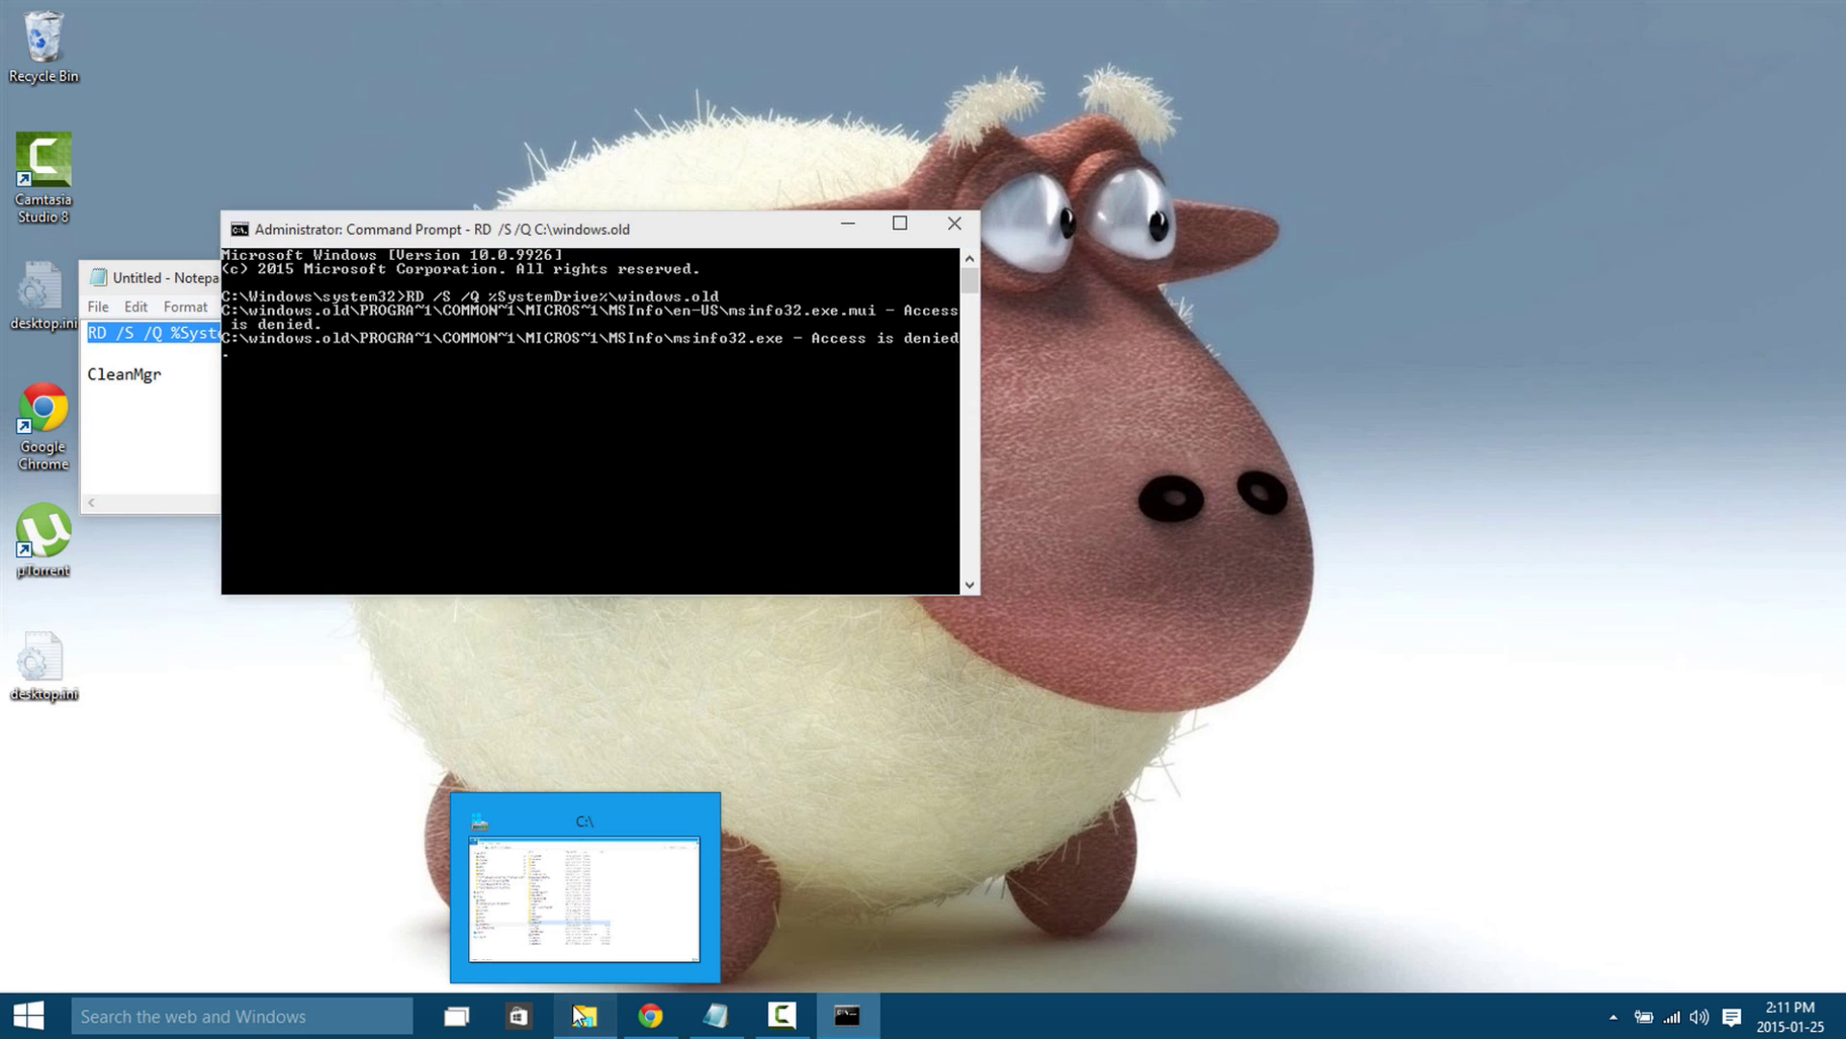
pyautogui.click(576, 1015)
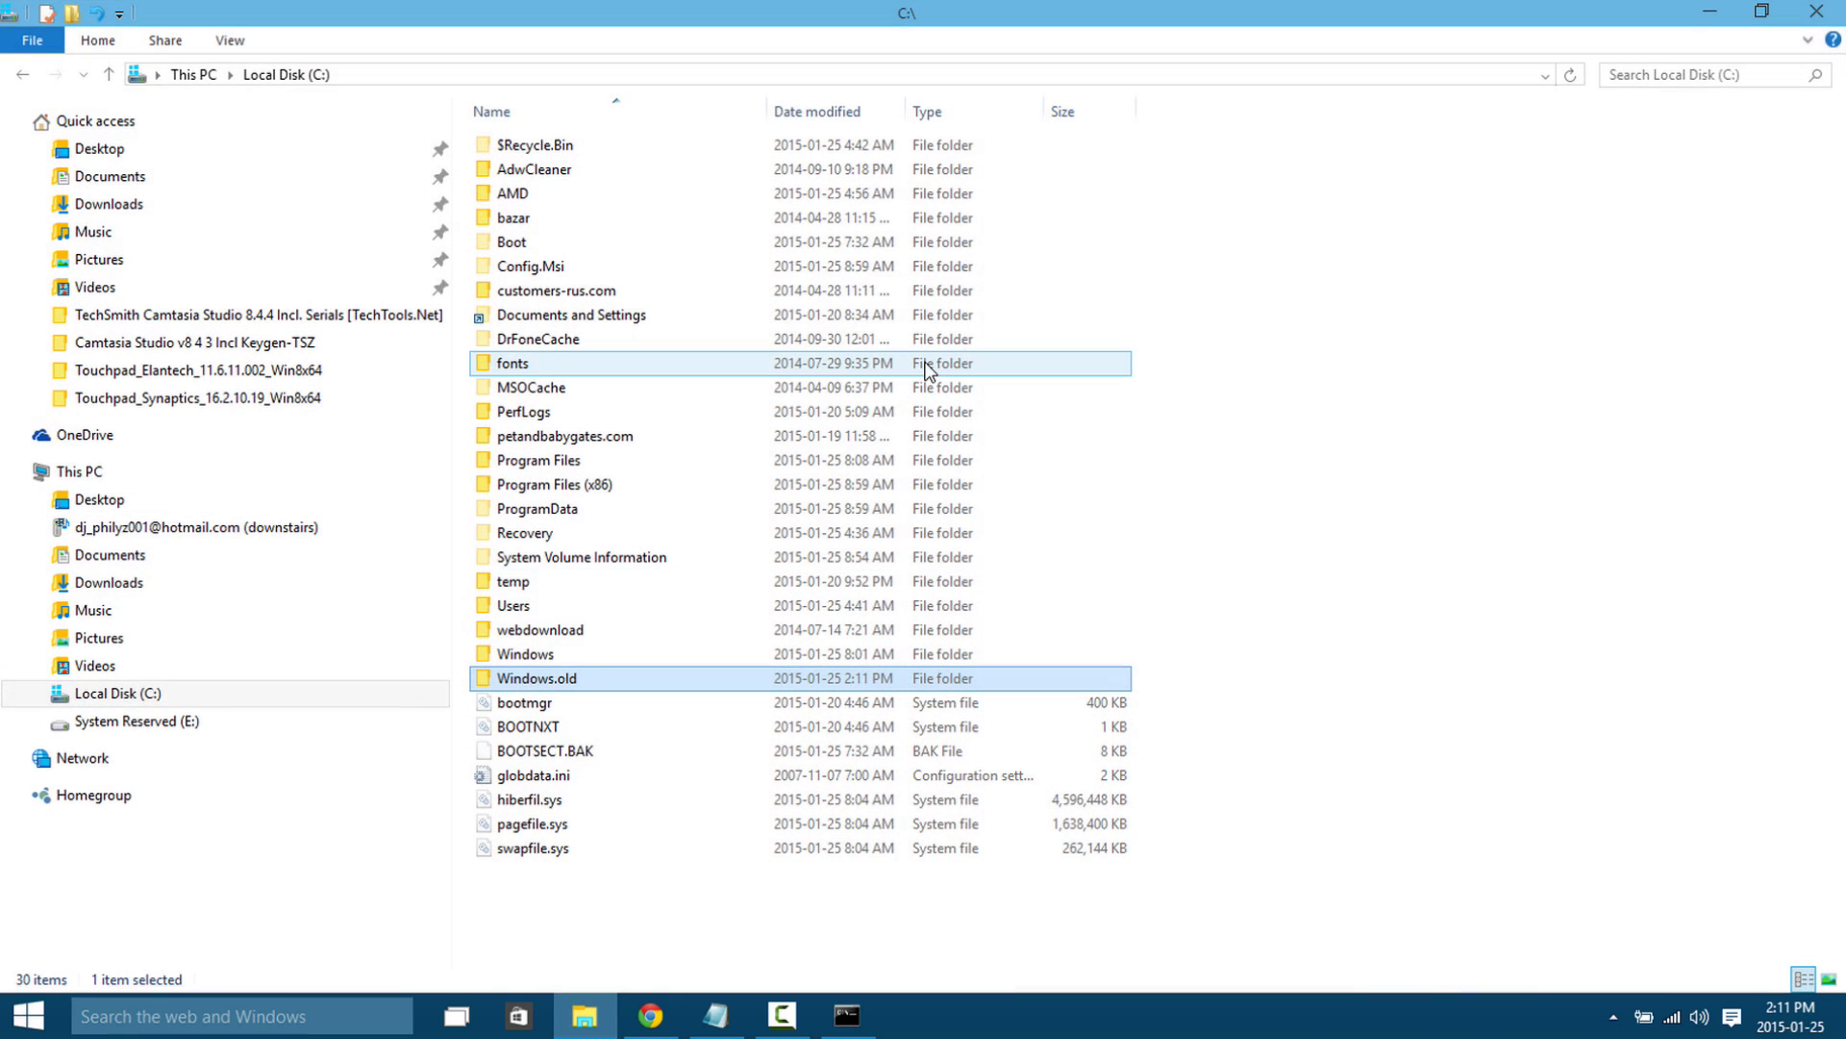
# Close the Command Prompt and reopen the folder window showing C:\Windows.old\Users
pyautogui.click(1805, 17)
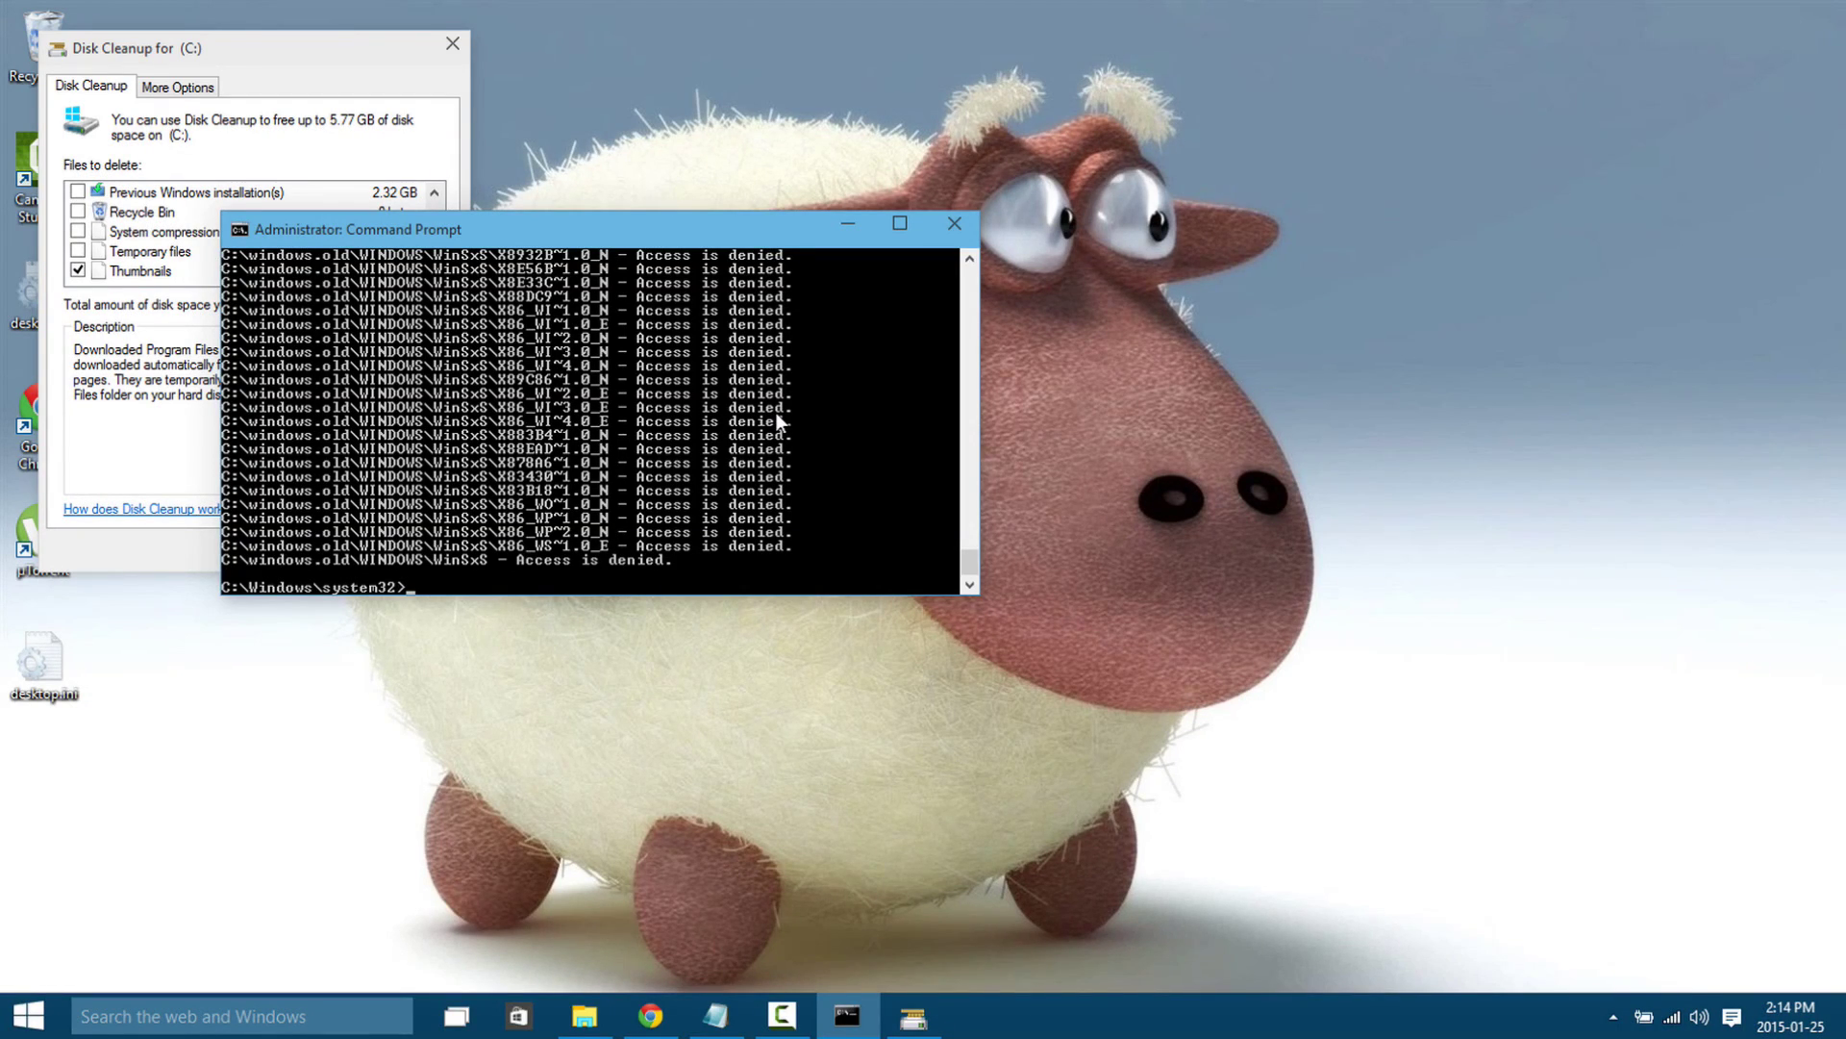
pyautogui.moveTo(571, 229); pyautogui.dragTo(725, 274)
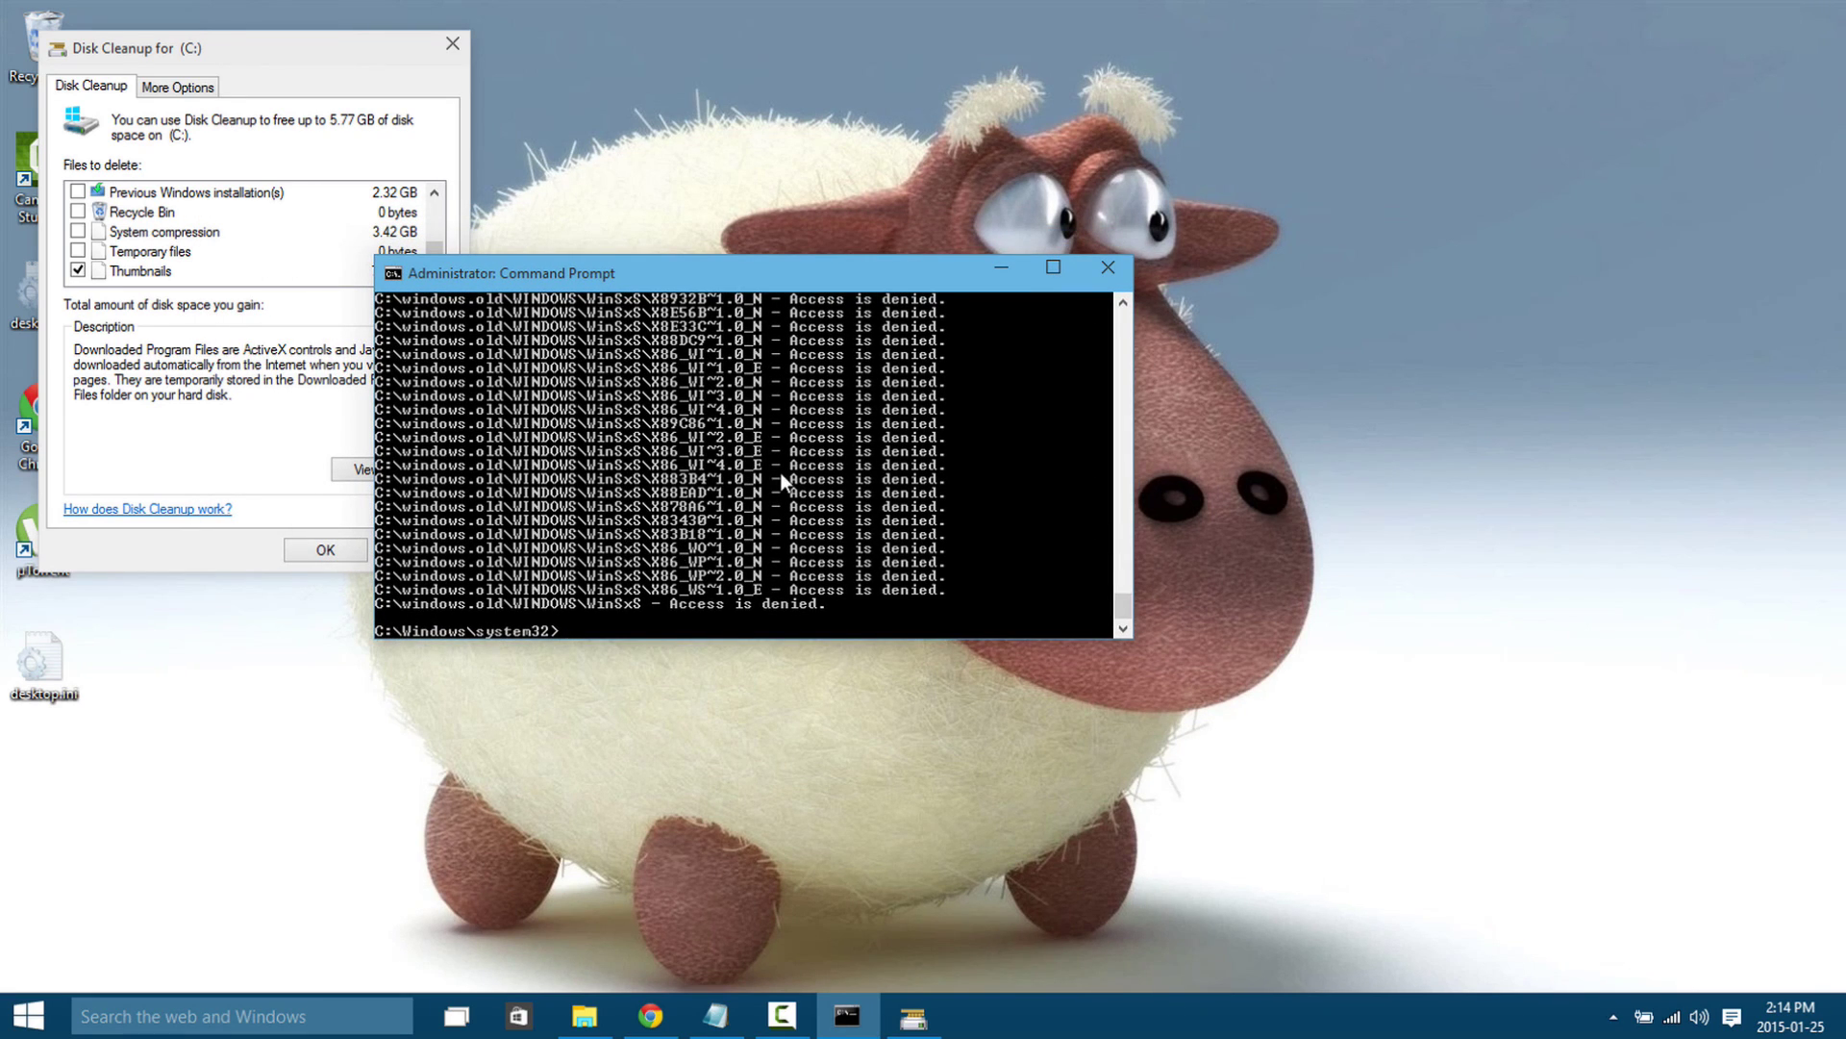
pyautogui.click(1108, 262)
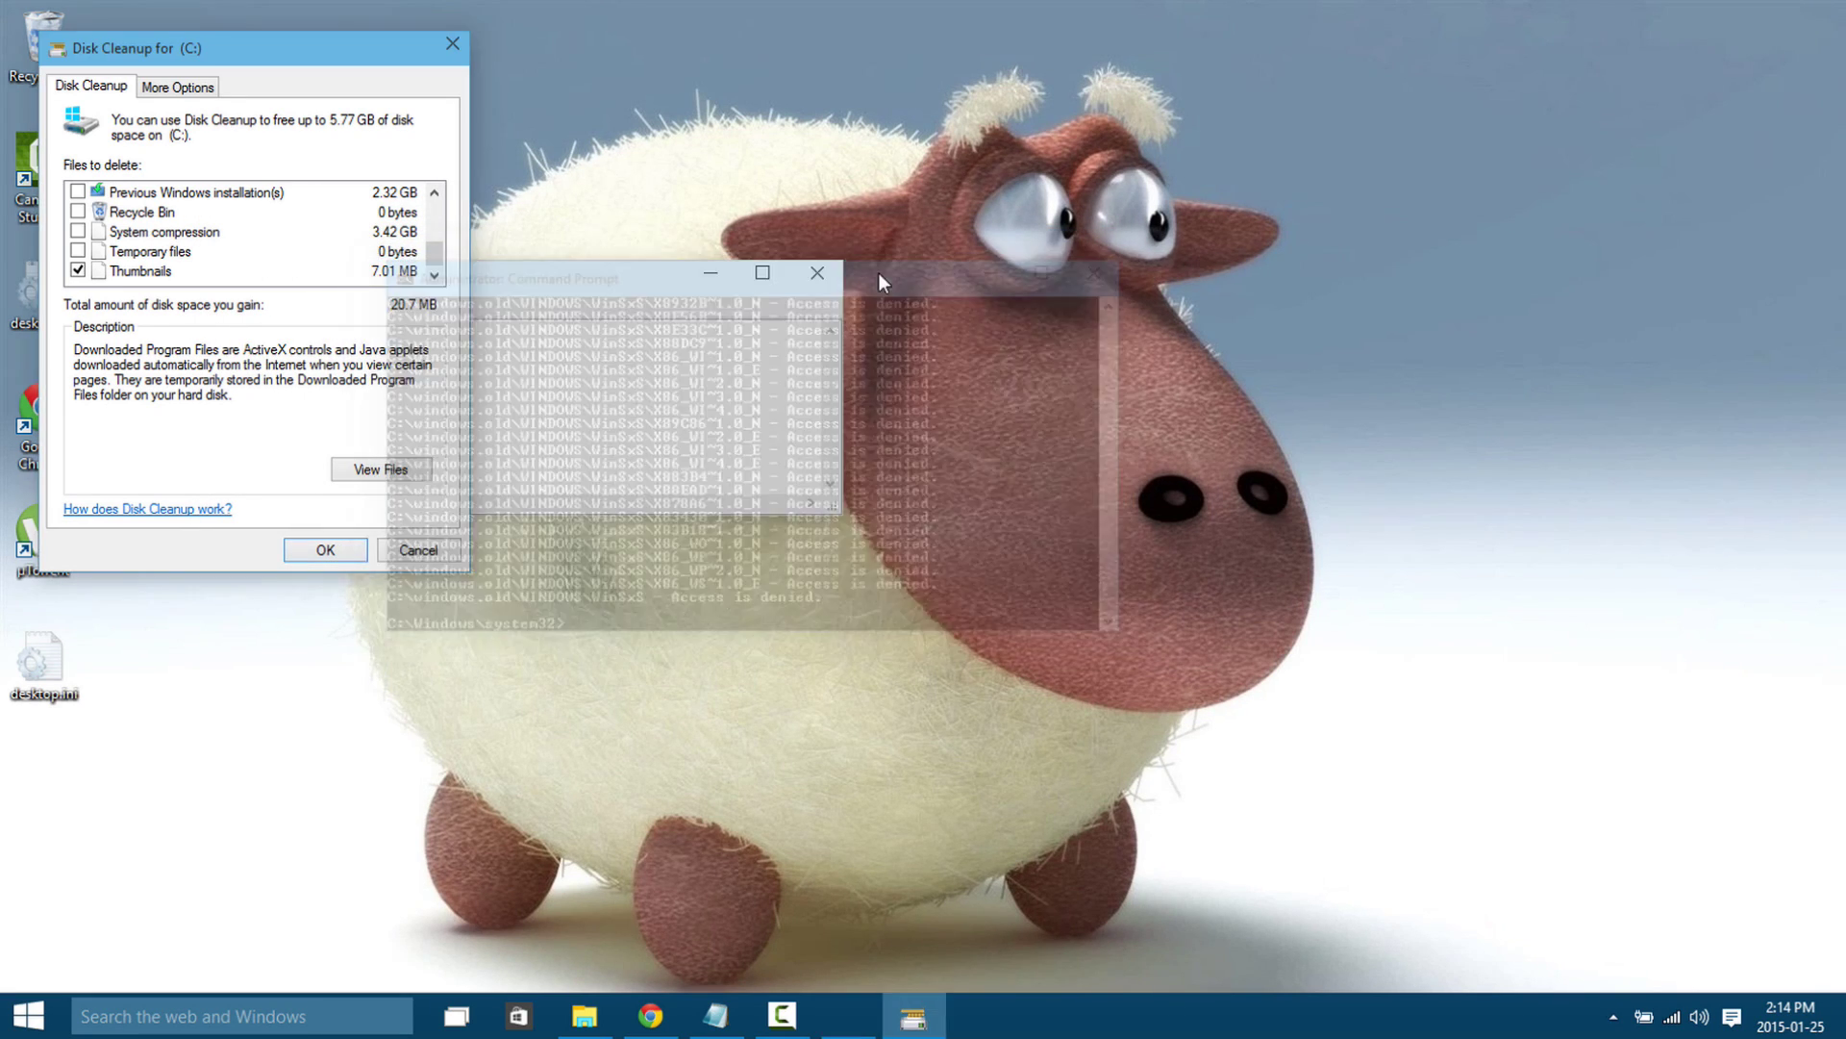
pyautogui.click(585, 1015)
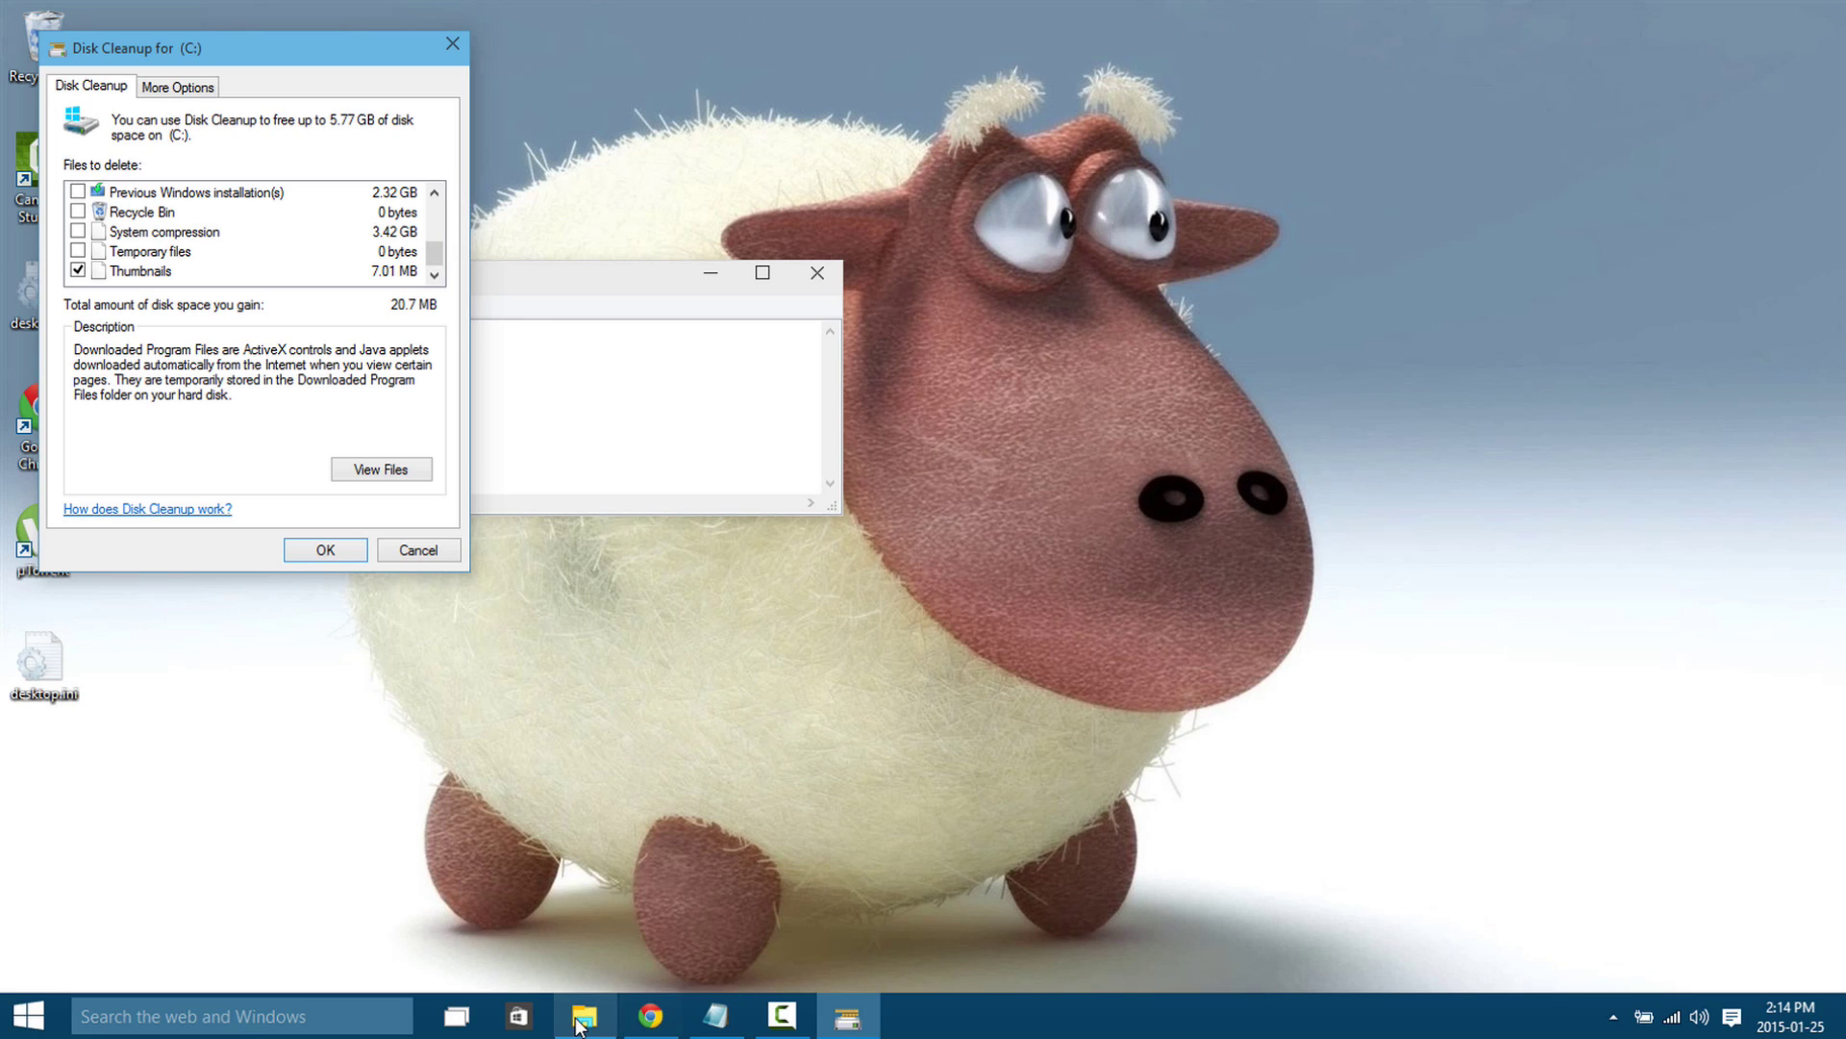